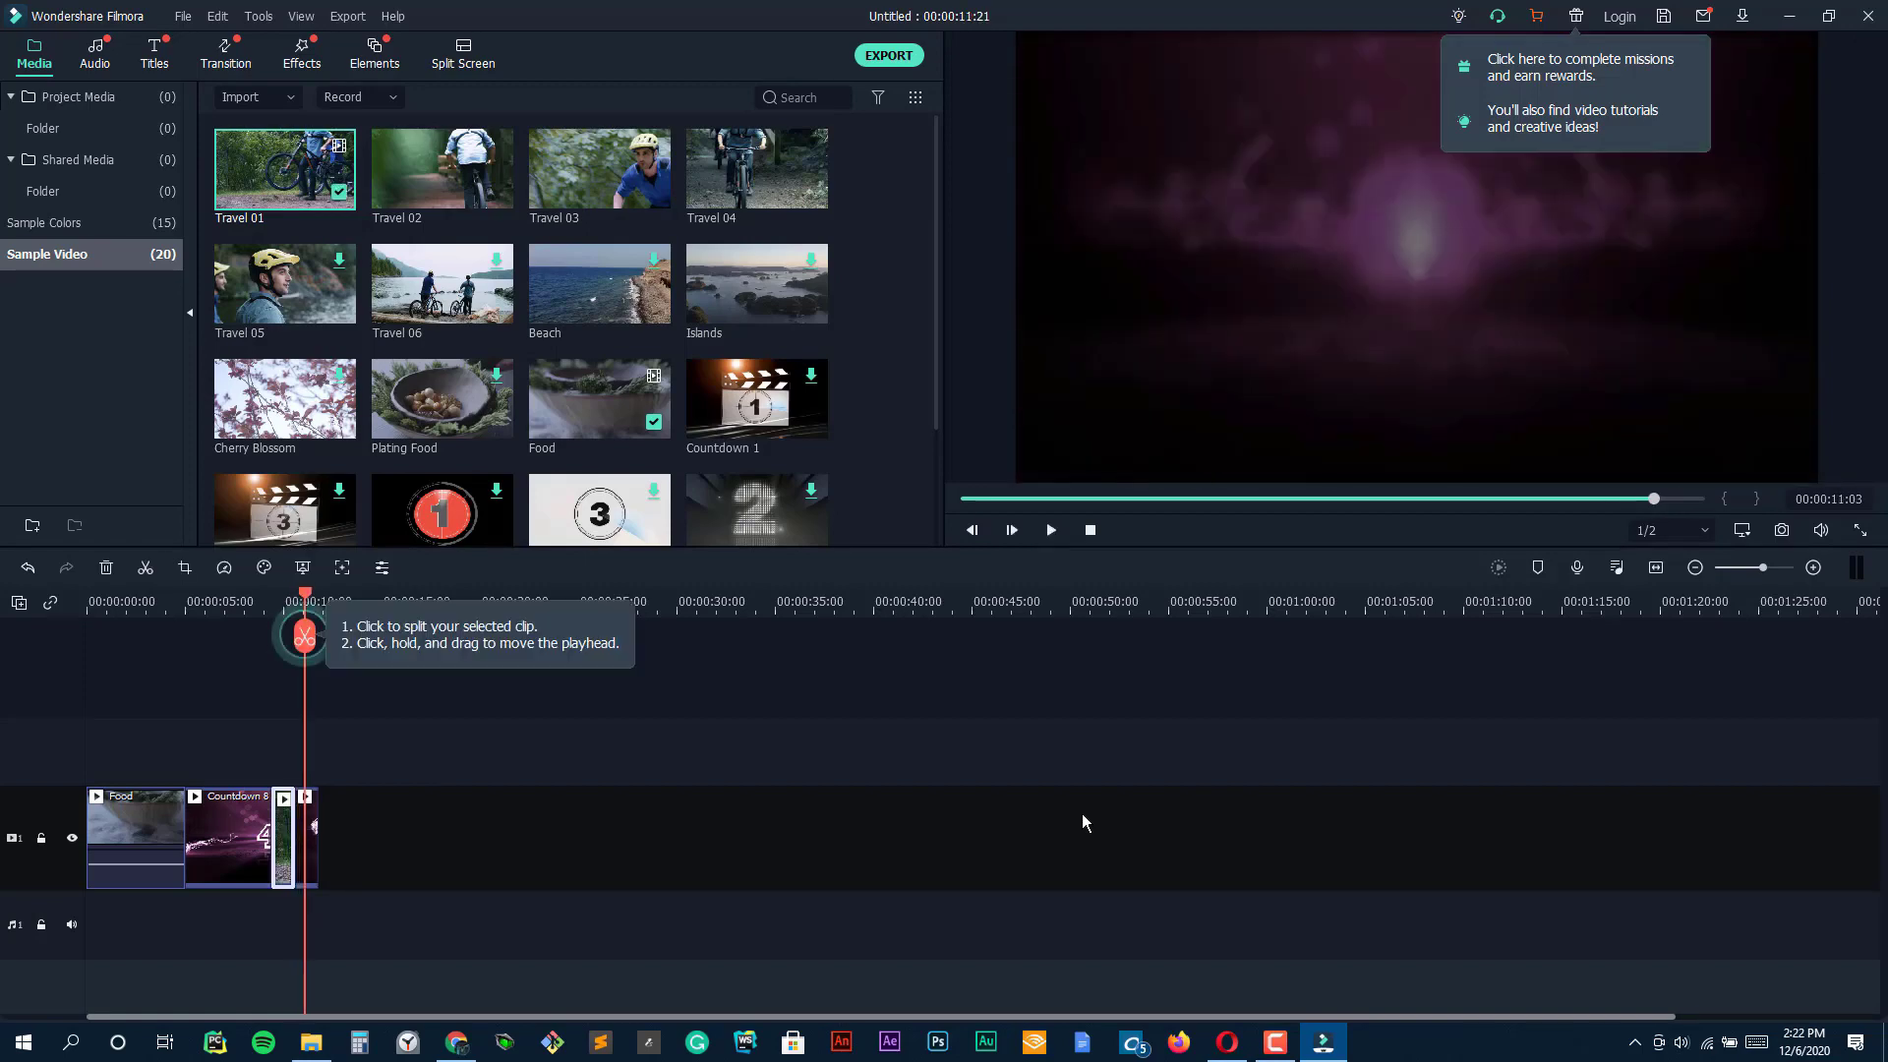
Step: Rewind the playhead to about 00:00:08:20, play, and insert the Beach clip there
{"action": "left_click_drag", "start_coordinate": [304, 635], "coordinate": [260, 636]}
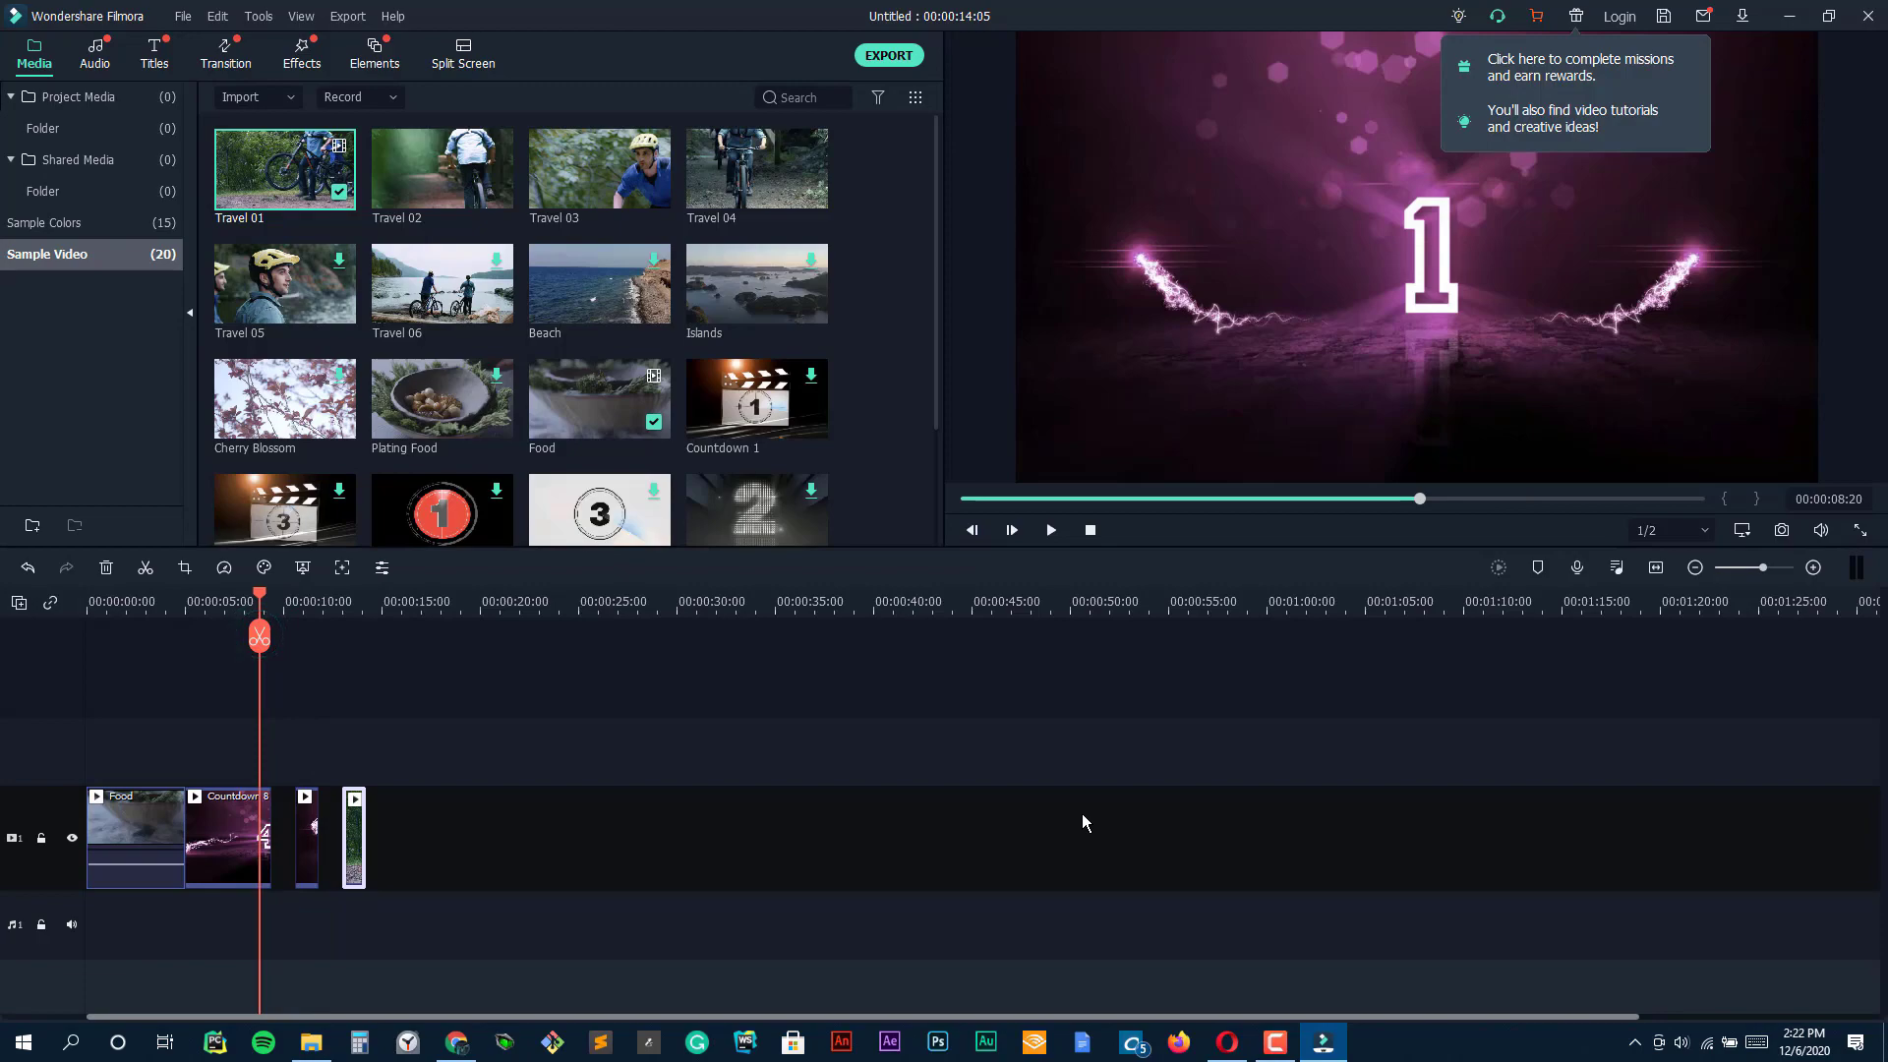
{"action": "key", "text": "space"}
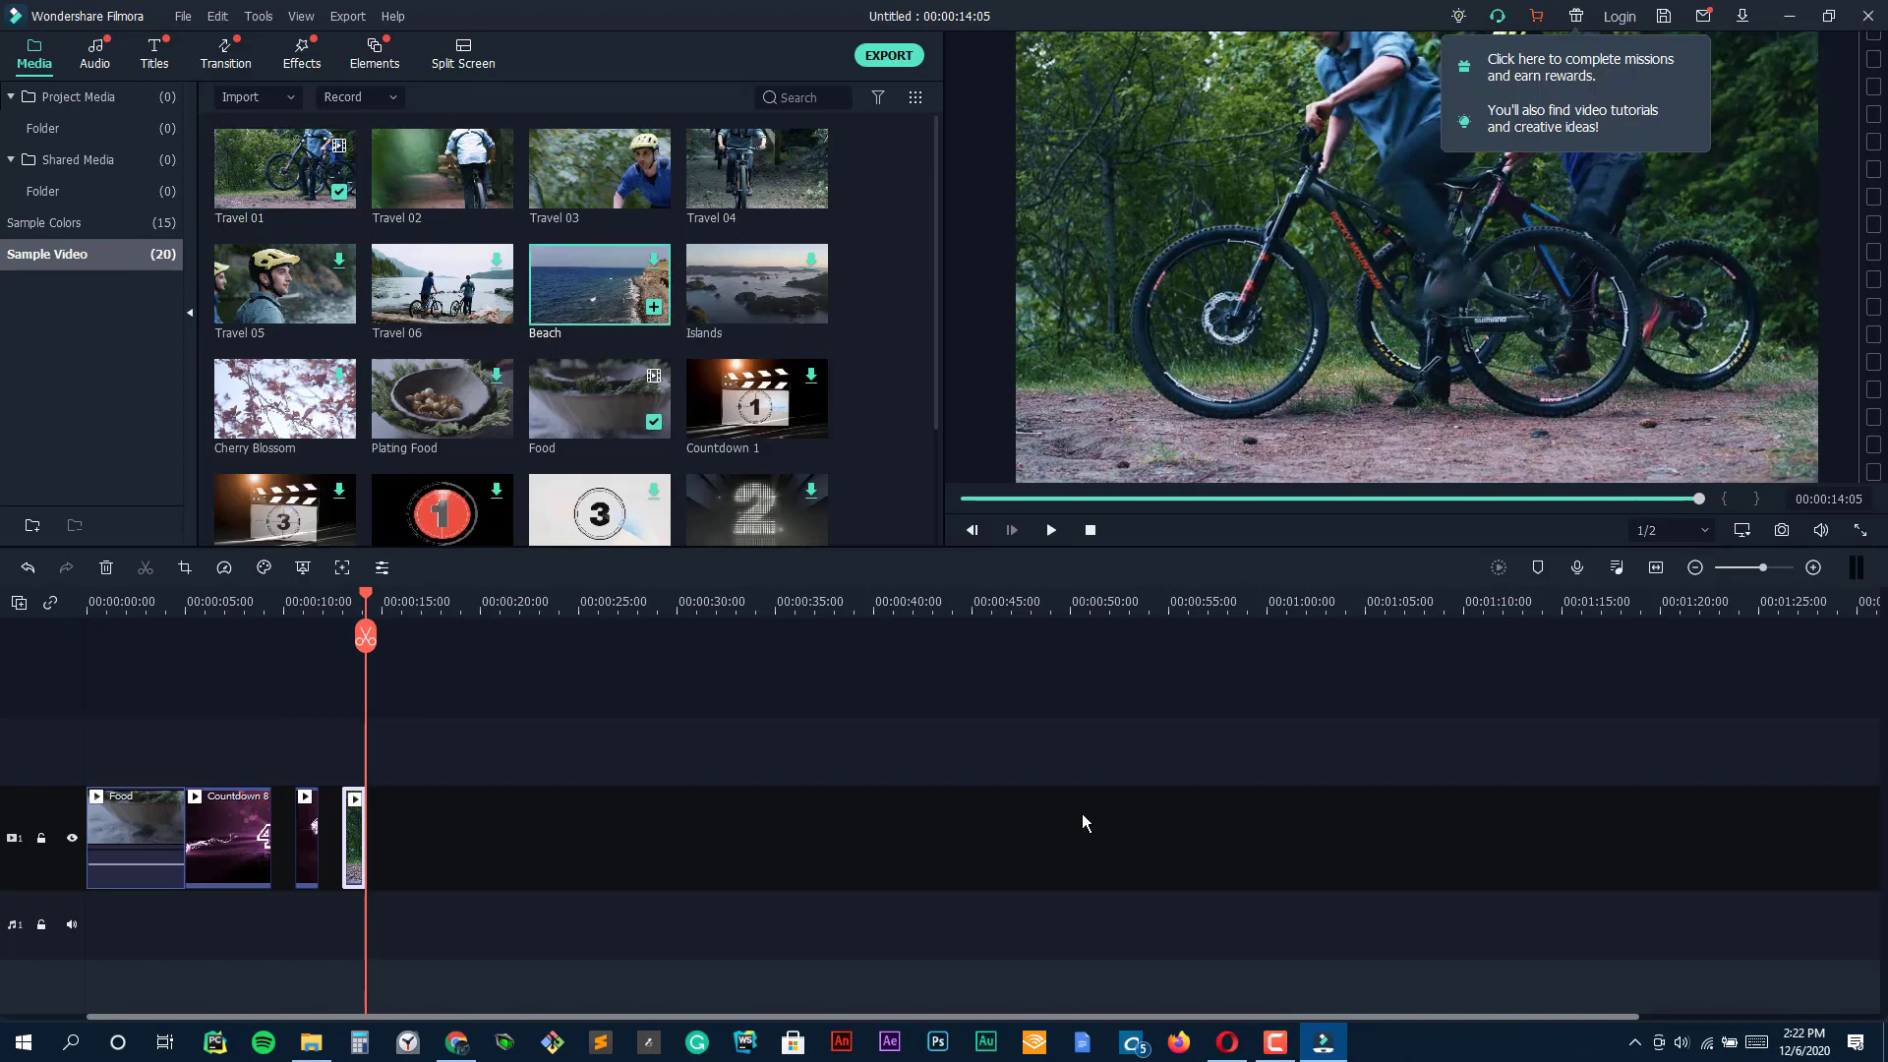
{"action": "key", "text": "shift+i"}
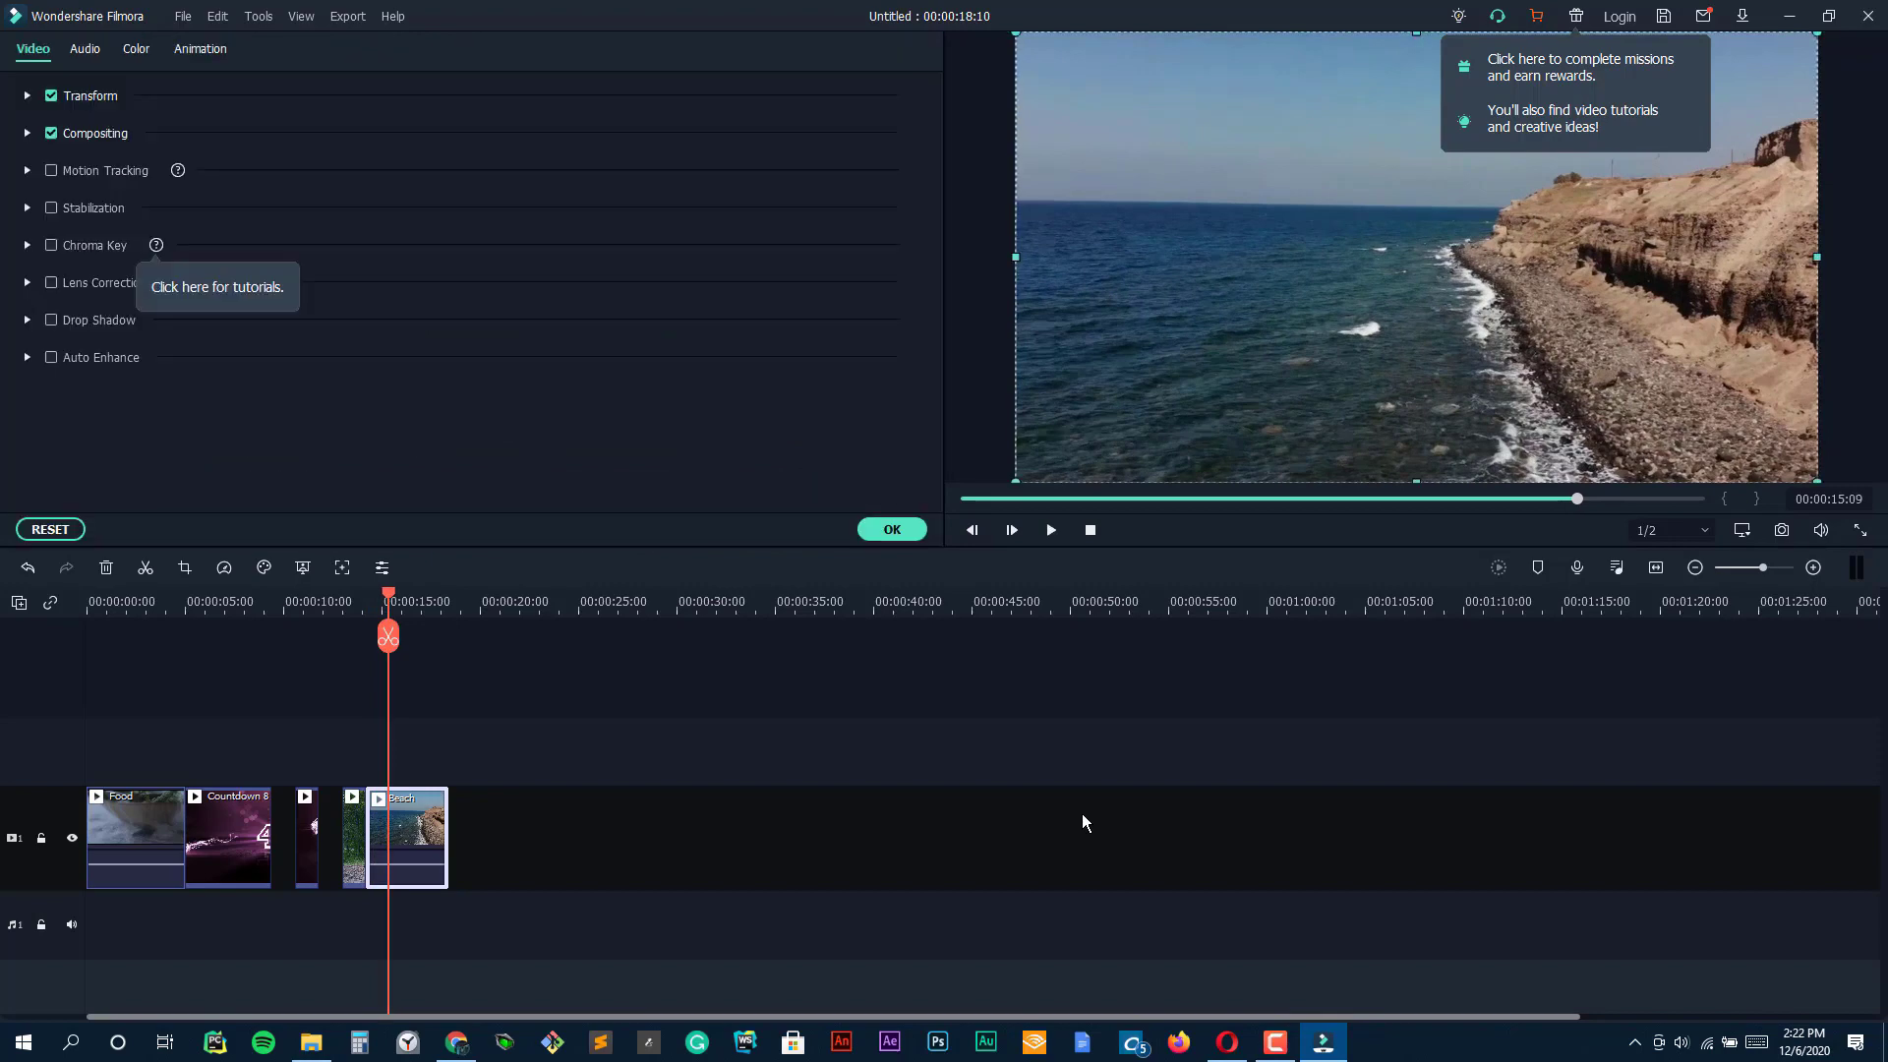
Step: Preview the Beach clip's Slide Right animation, then deselect the clip
{"action": "key", "text": "space"}
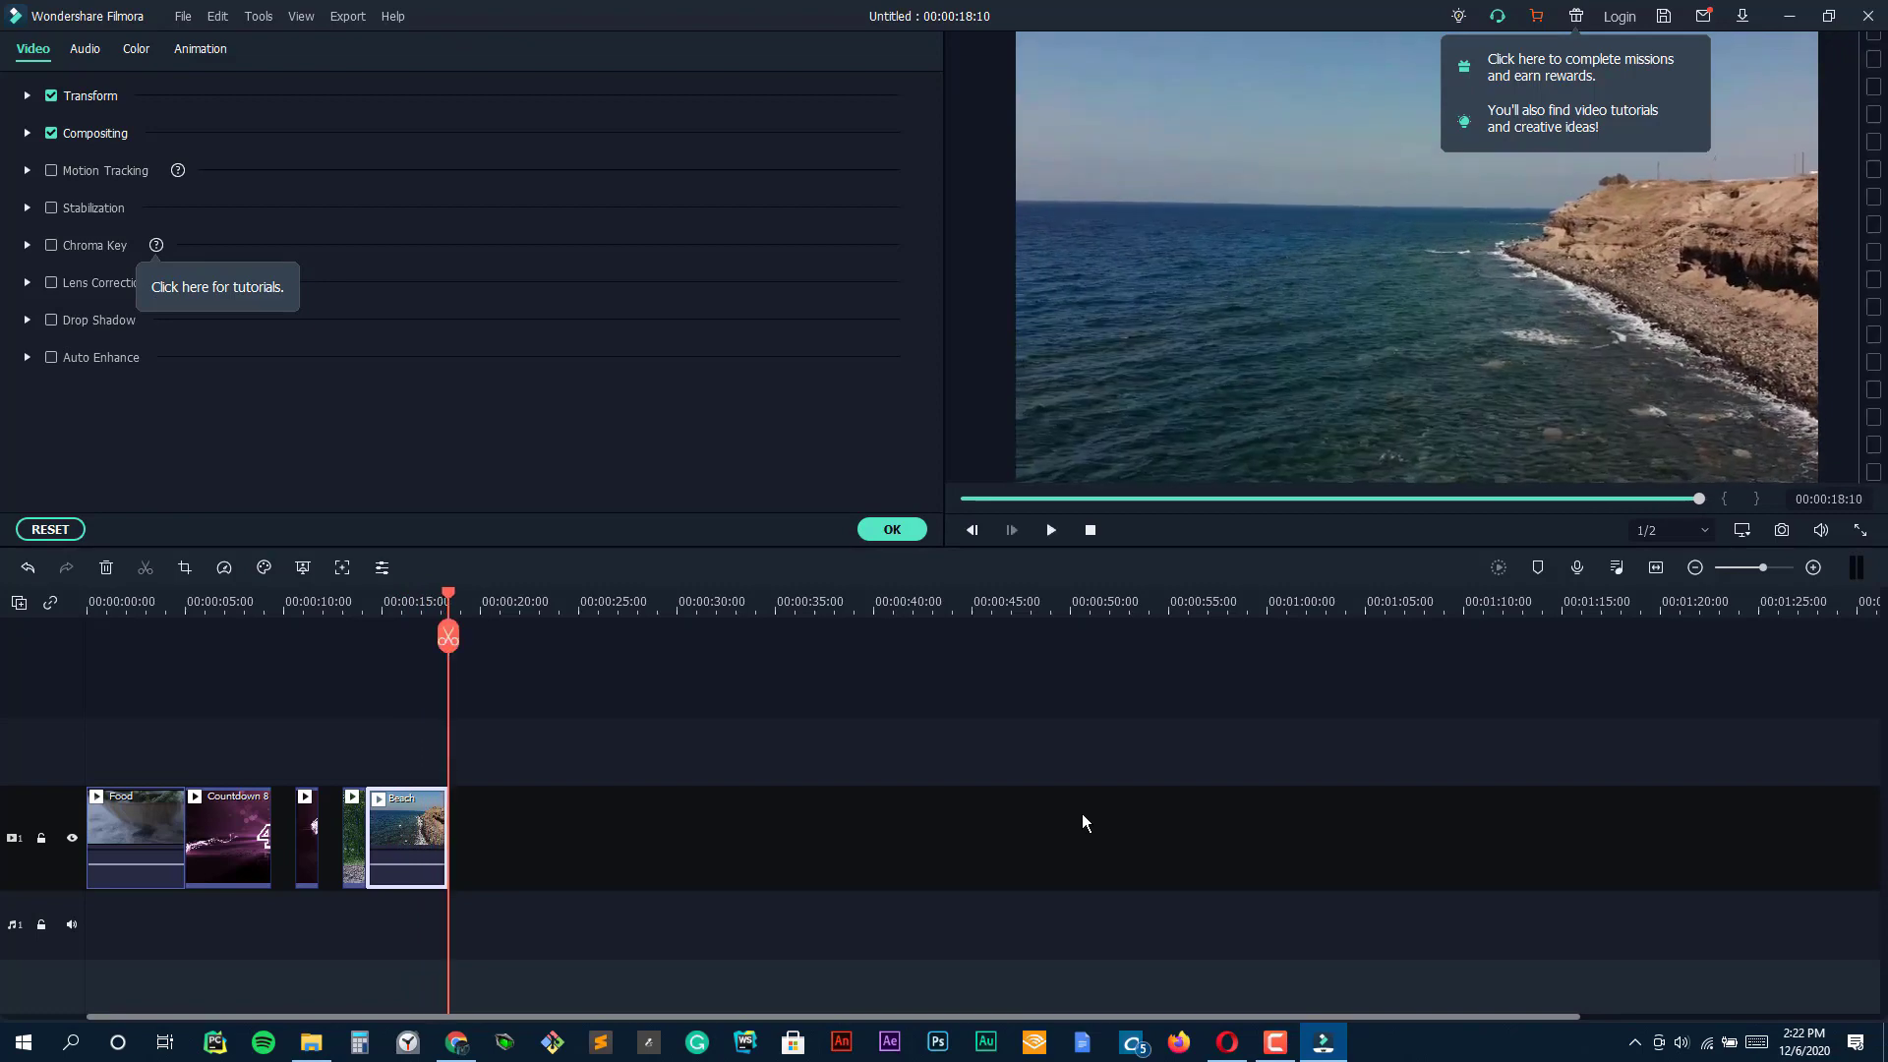
{"action": "left_click", "coordinate": [1083, 814]}
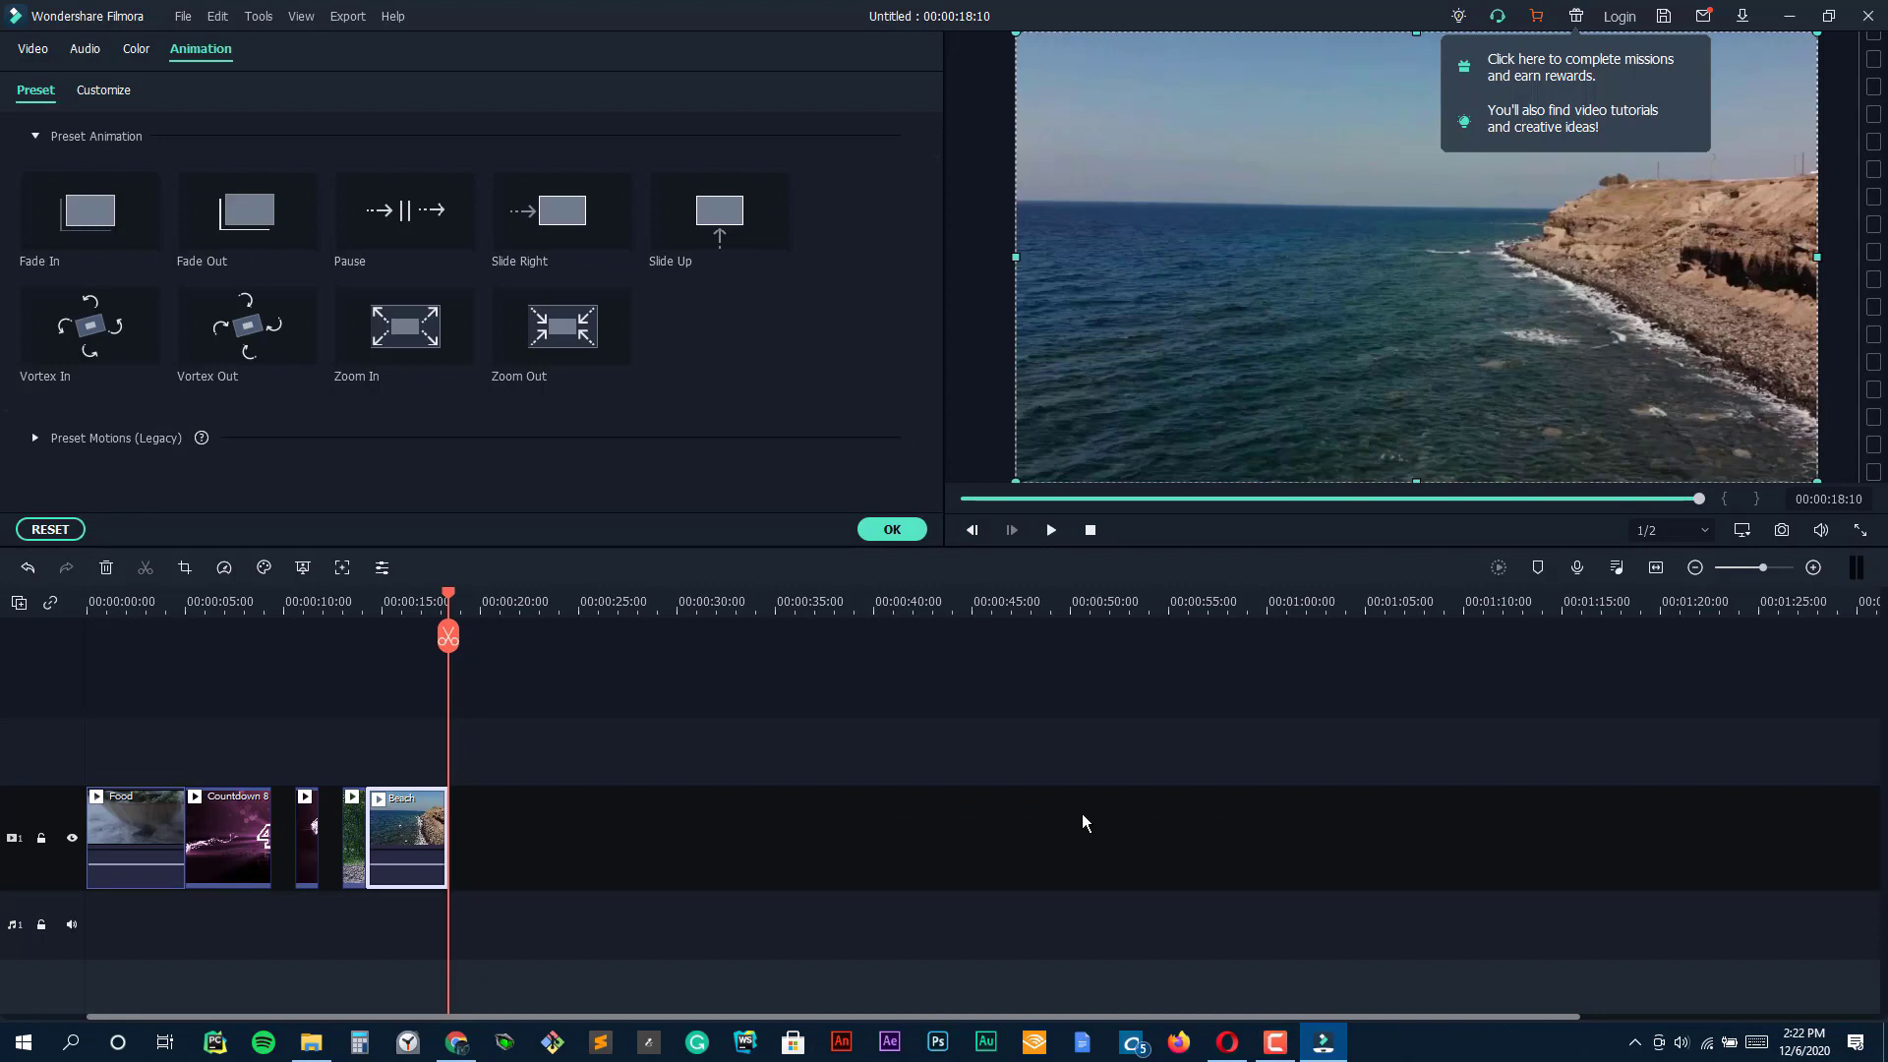
{"action": "left_click", "coordinate": [1083, 814]}
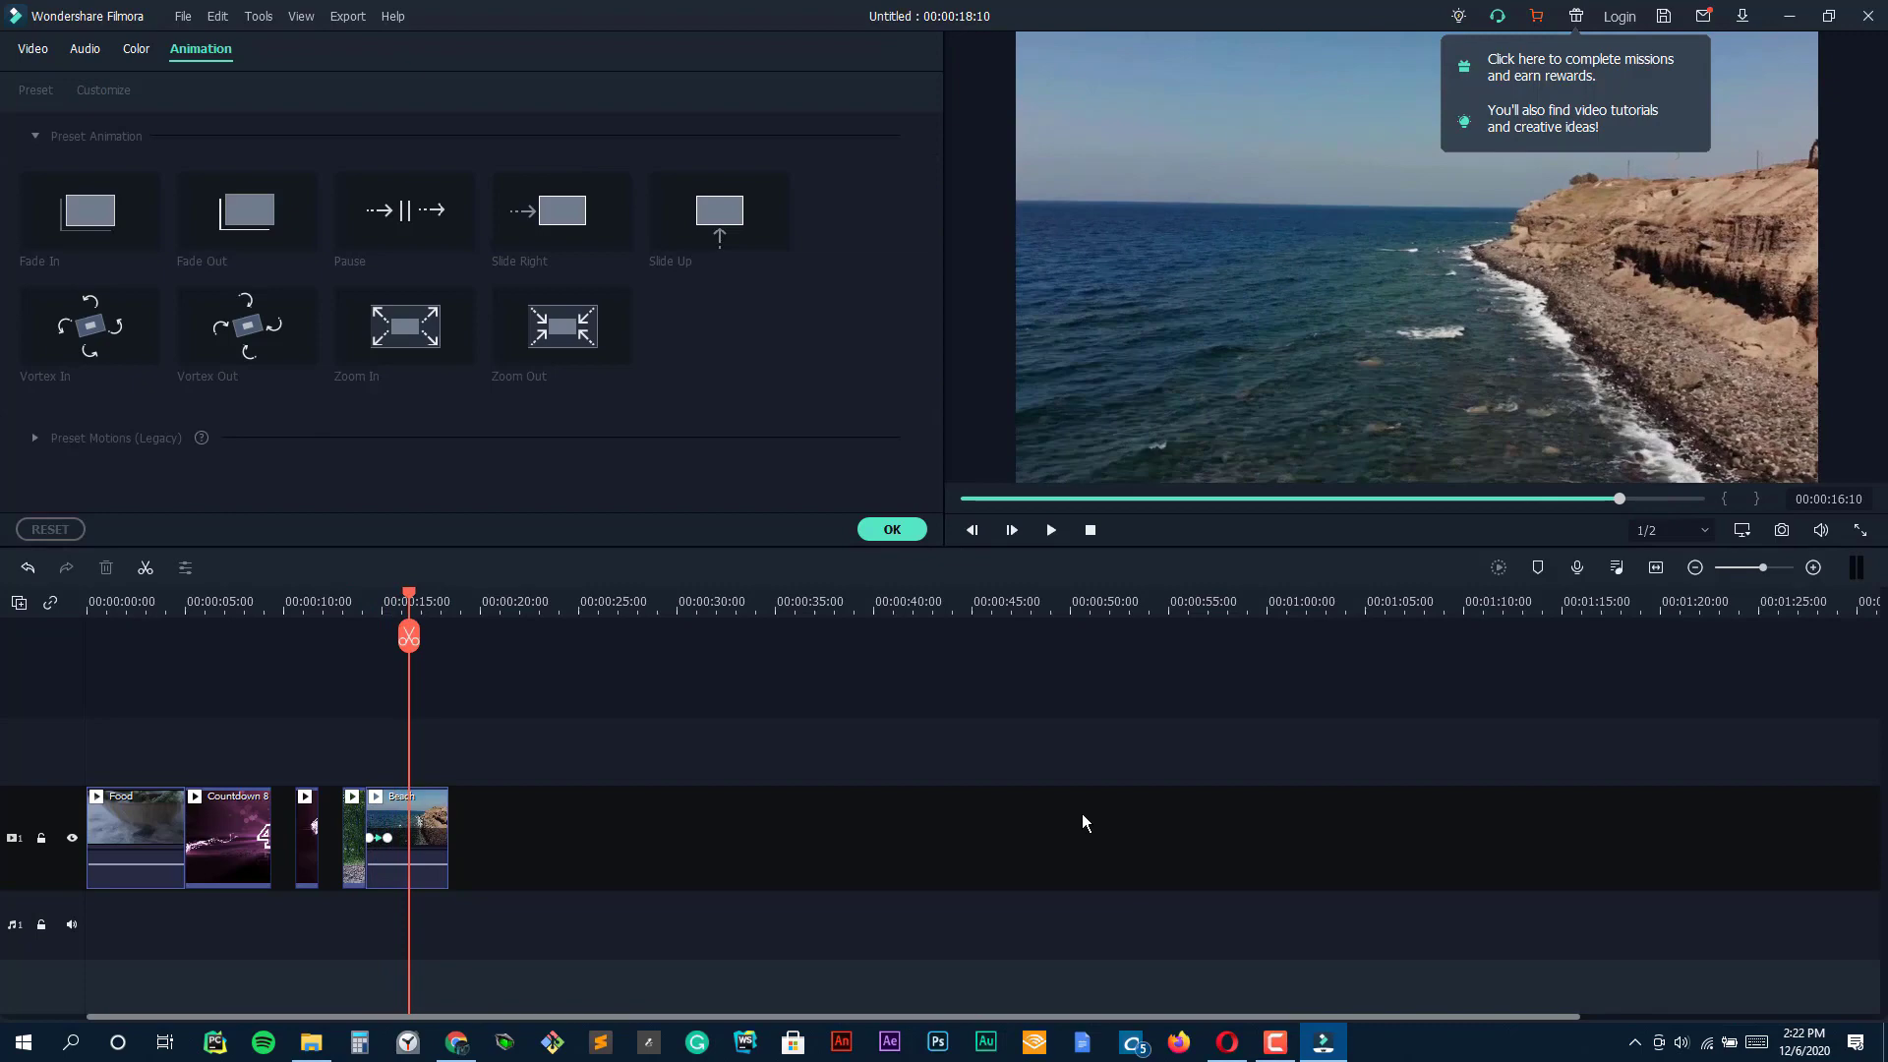
Step: Close Filmora with Alt+F4 and decline exporting the video
{"action": "key", "text": "alt+F4"}
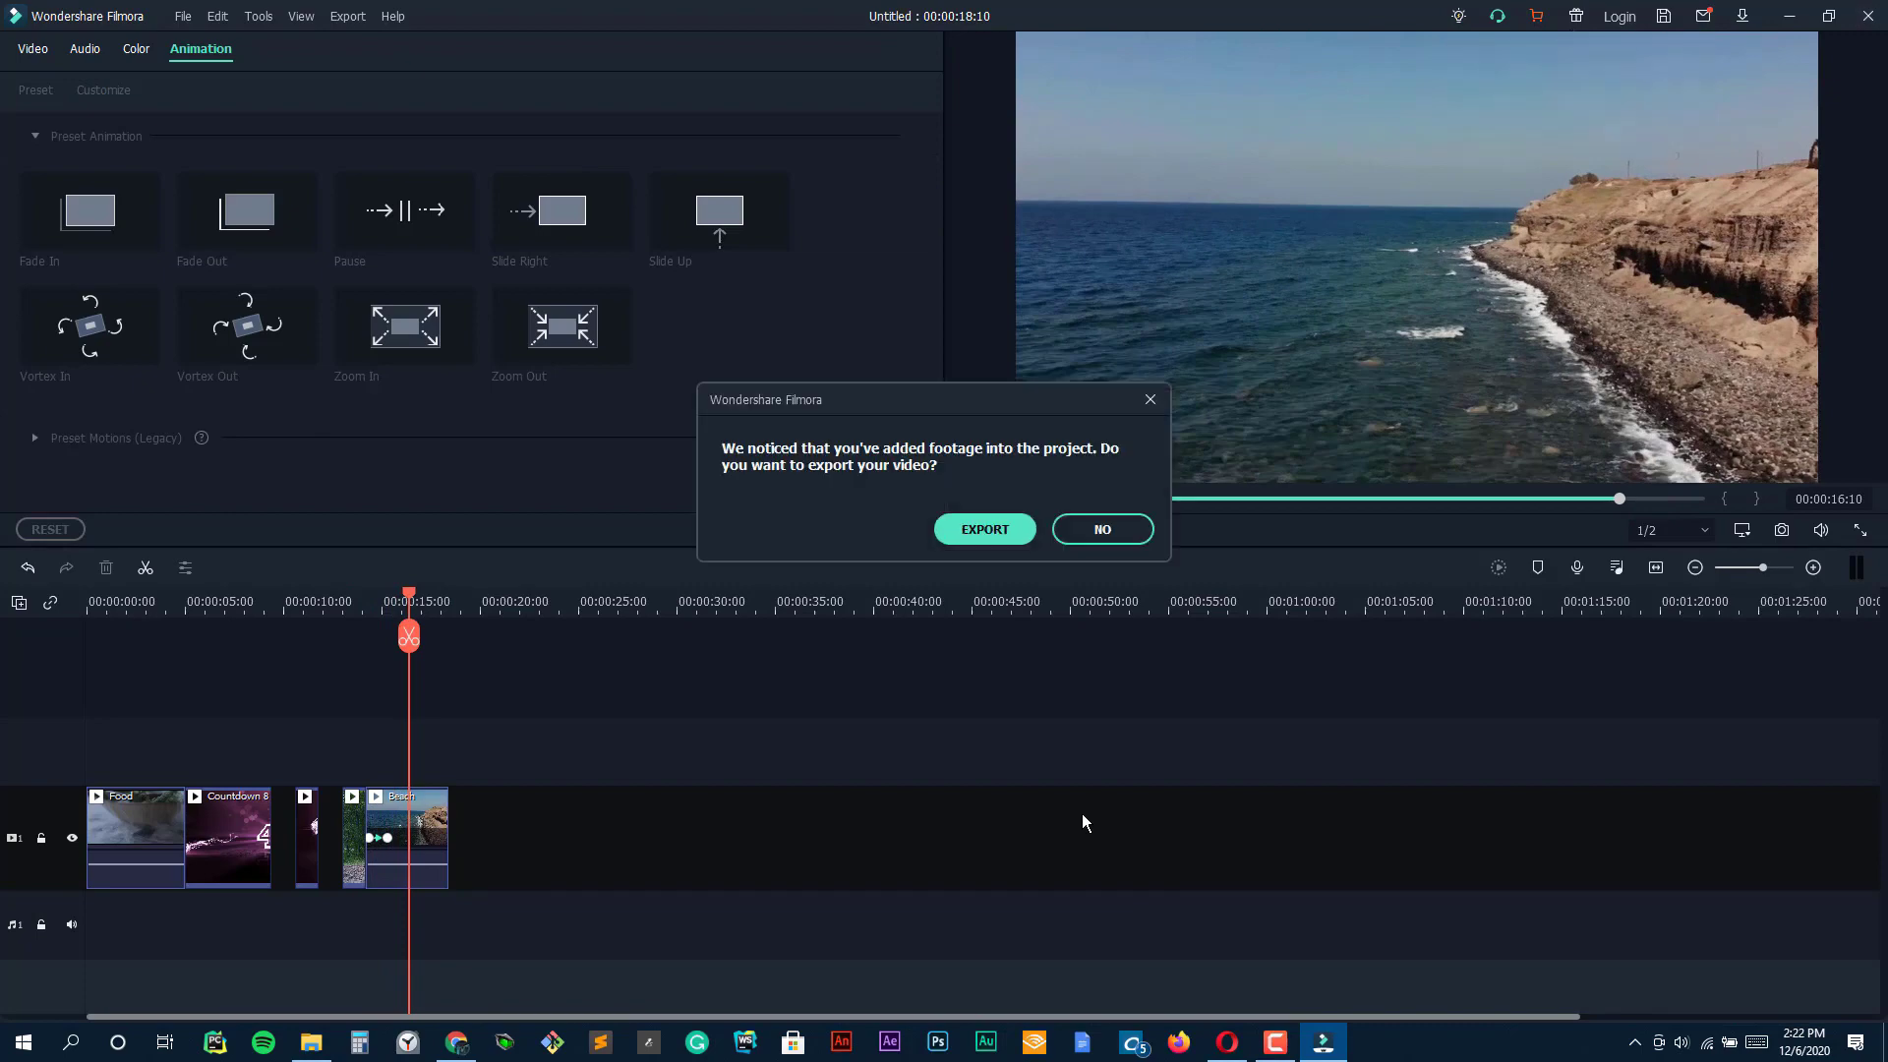
{"action": "key", "text": "Escape"}
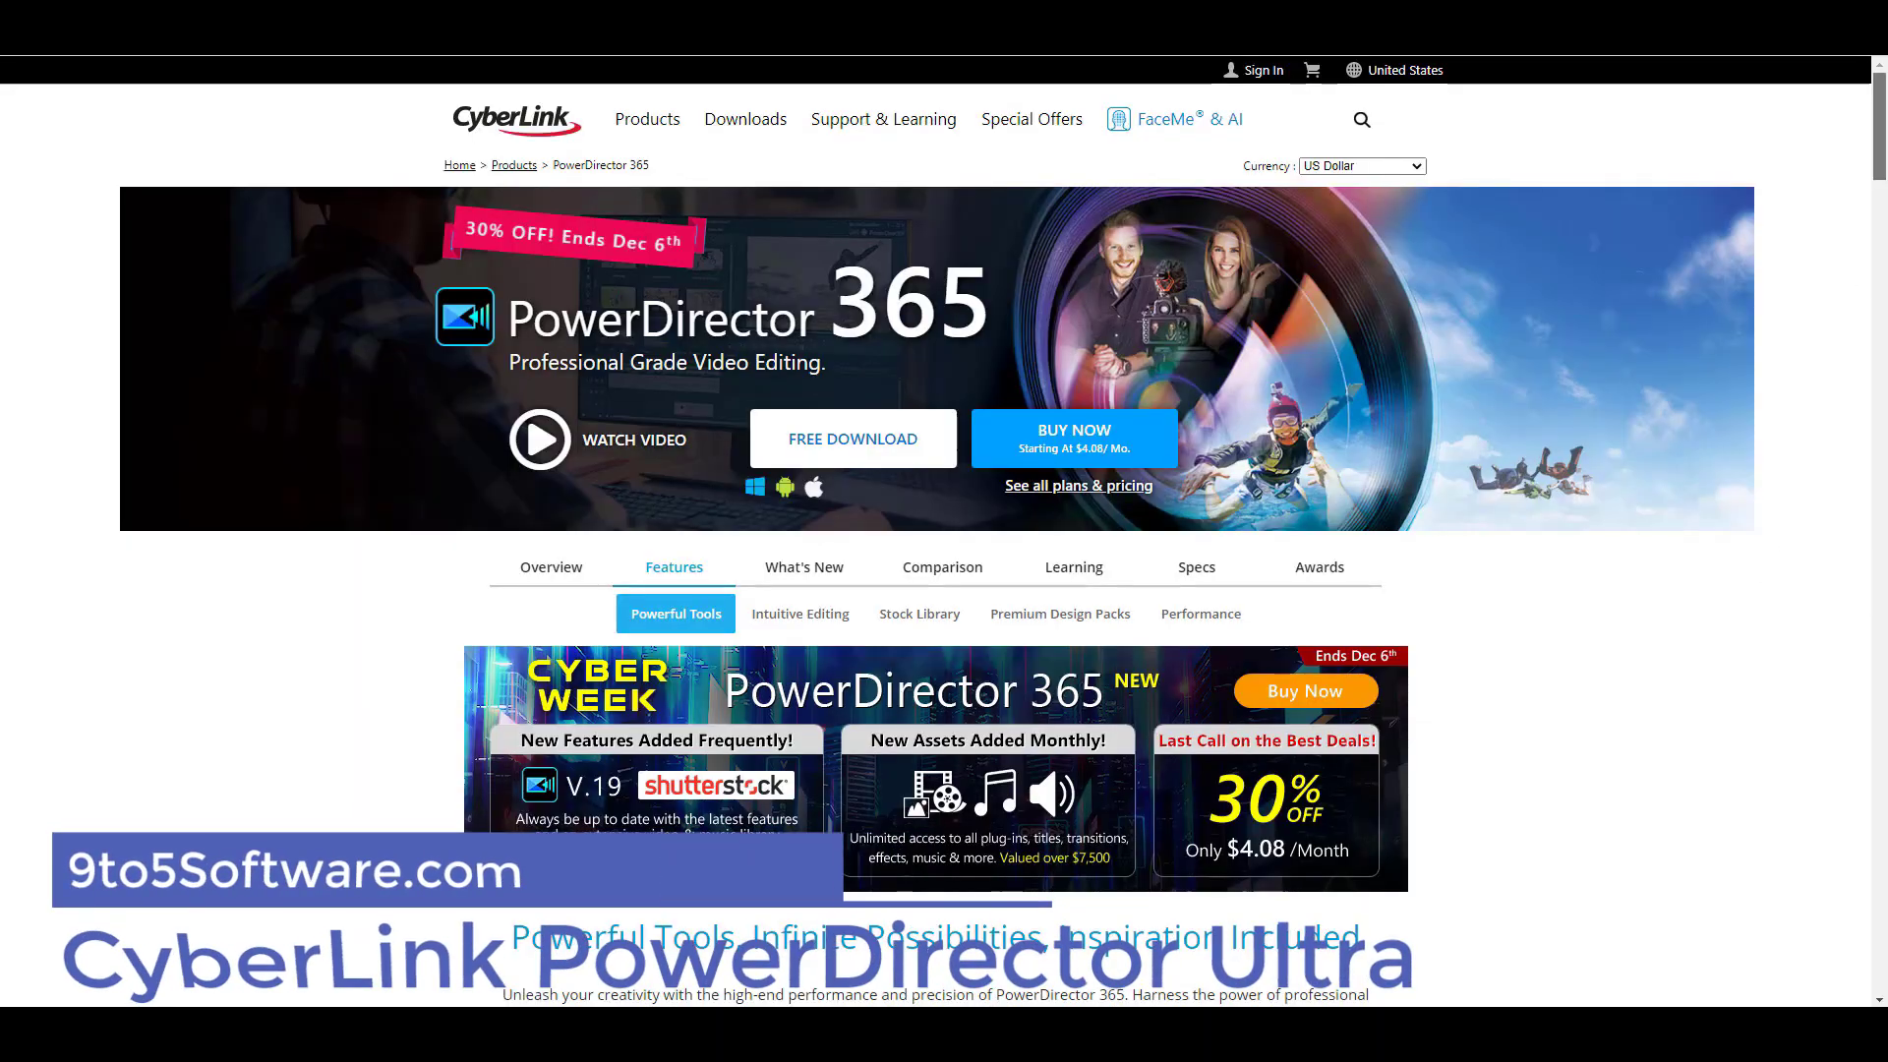
{"action": "scroll", "coordinate": [1883, 207], "scroll_direction": "down", "scroll_amount": 1}
{"action": "scroll", "coordinate": [1883, 207], "scroll_direction": "down", "scroll_amount": 4}
{"action": "scroll", "coordinate": [1884, 206], "scroll_direction": "down", "scroll_amount": 2}
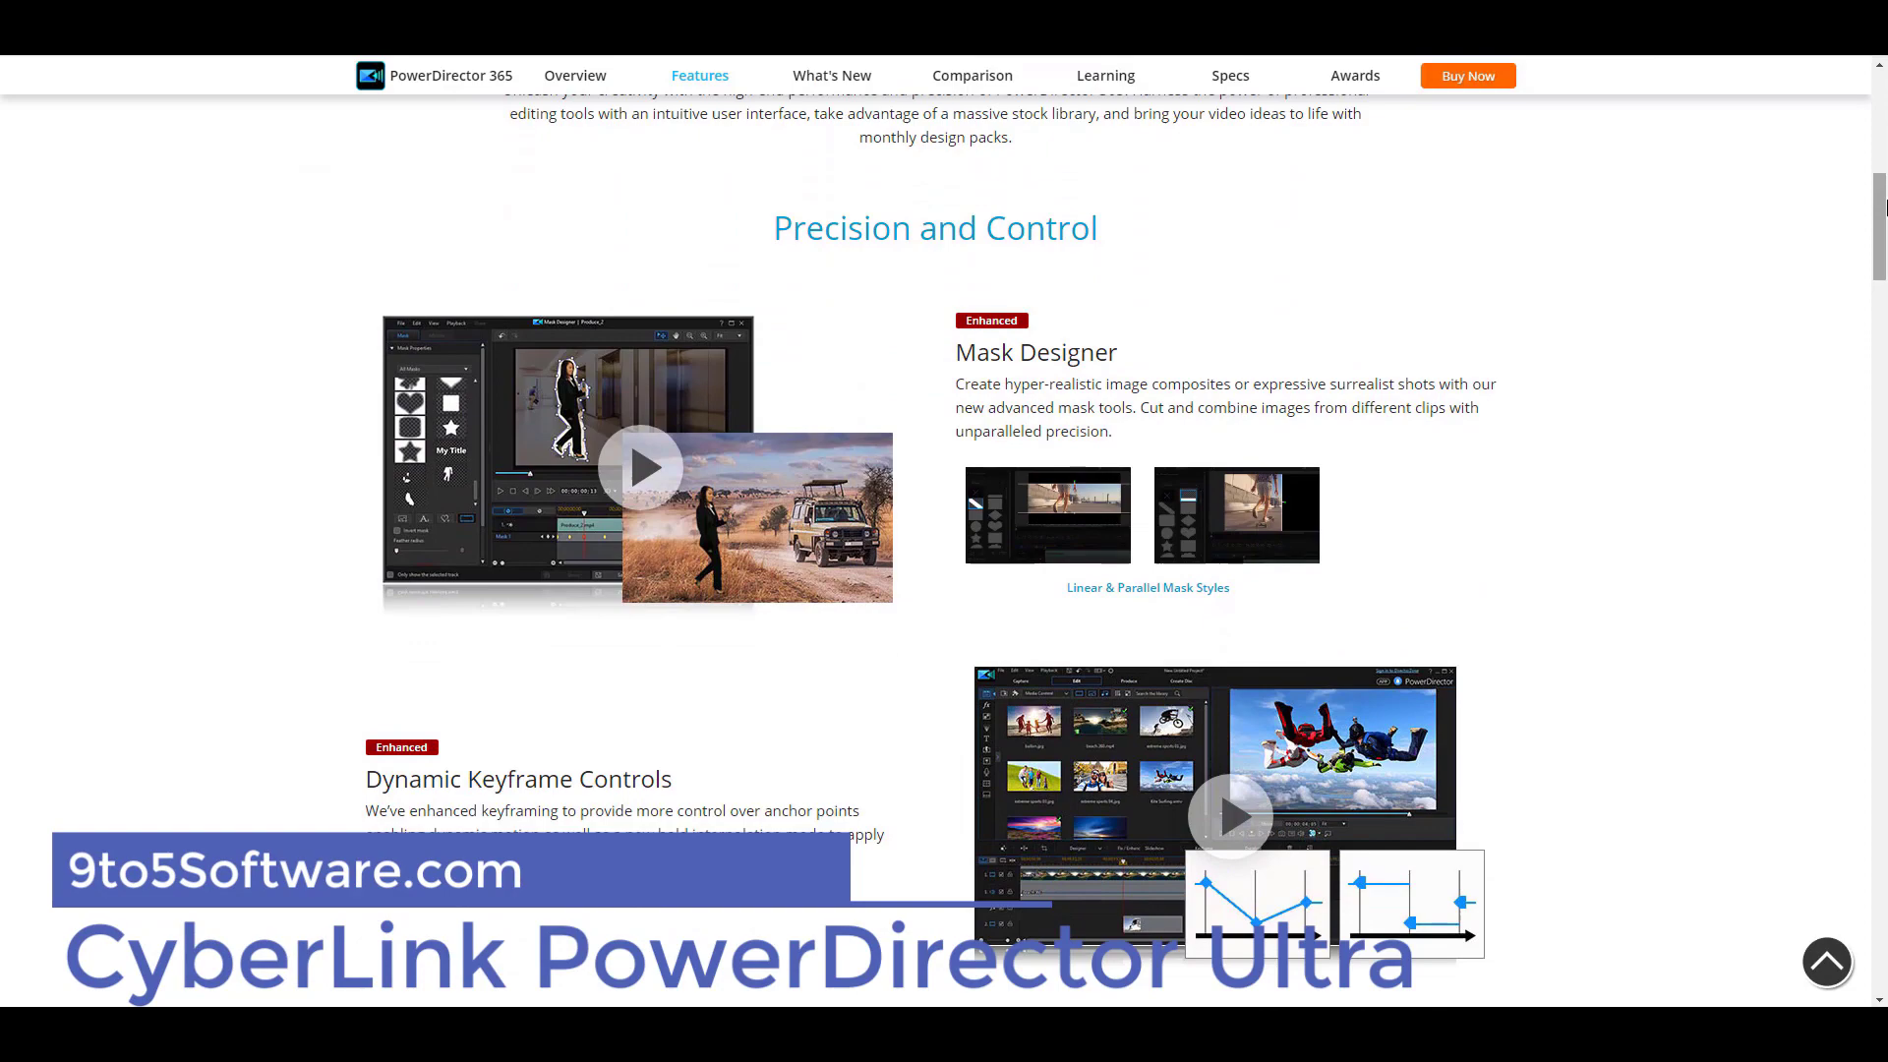
{"action": "mouse_move", "coordinate": [1882, 207]}
{"action": "left_mouse_down"}
{"action": "mouse_move", "coordinate": [1883, 905]}
{"action": "mouse_move", "coordinate": [1883, 133]}
{"action": "left_mouse_up"}
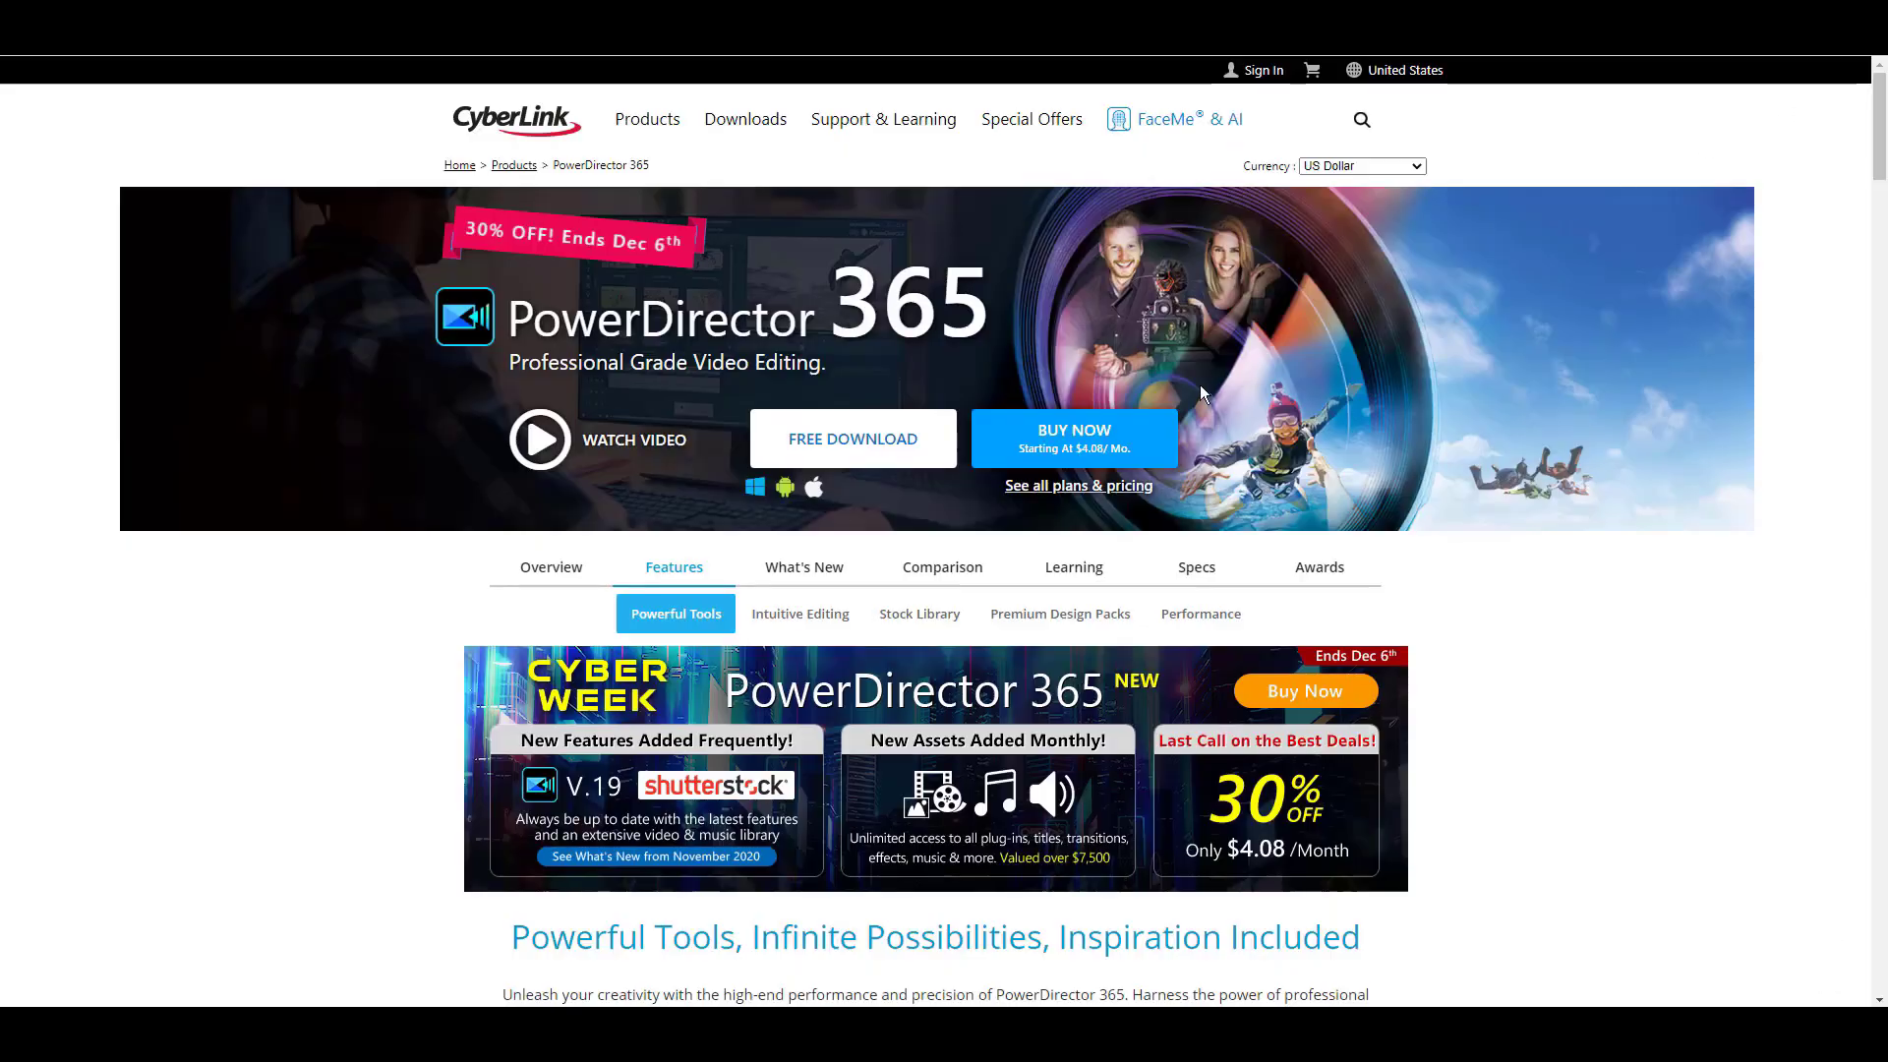
Step: Start a PowerDirector 365 purchase, try the $19.99 monthly plan, then choose the $48.99 annual plan
{"action": "left_click", "coordinate": [1130, 430]}
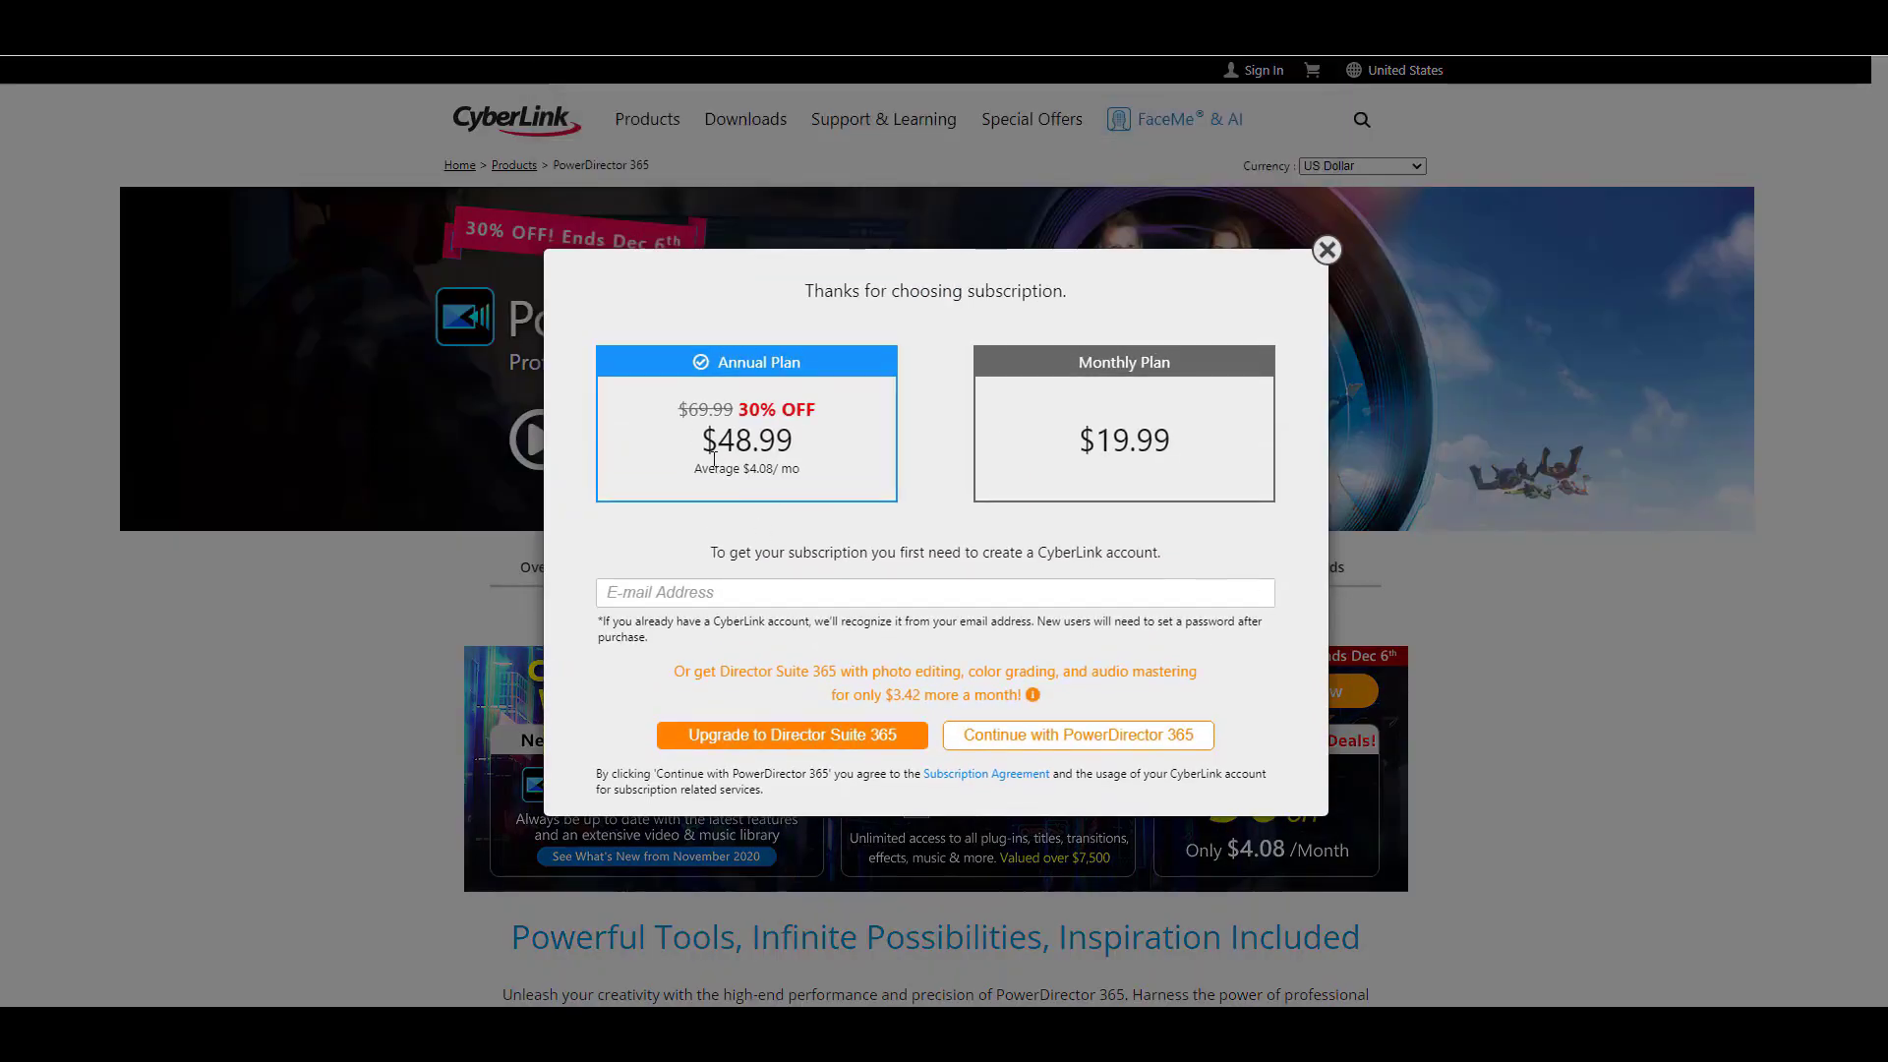
{"action": "left_click", "coordinate": [1106, 465]}
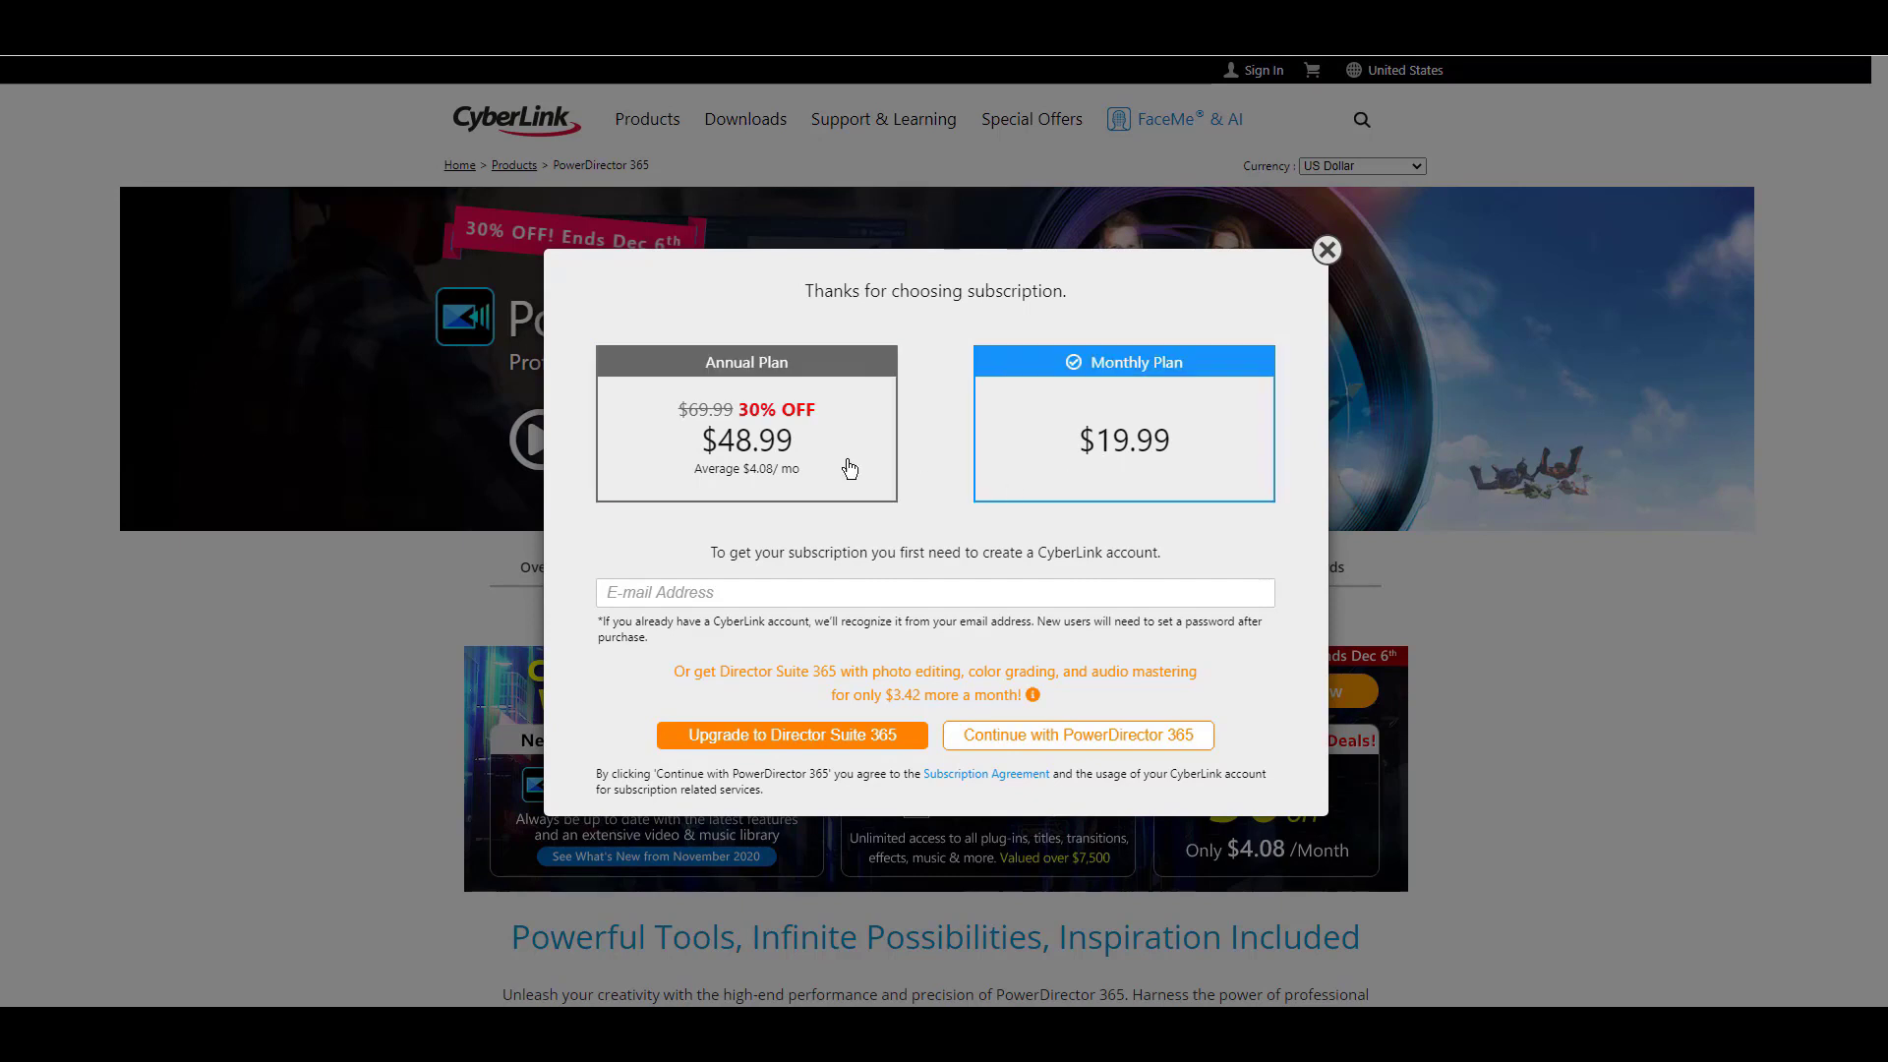
{"action": "left_click", "coordinate": [767, 450]}
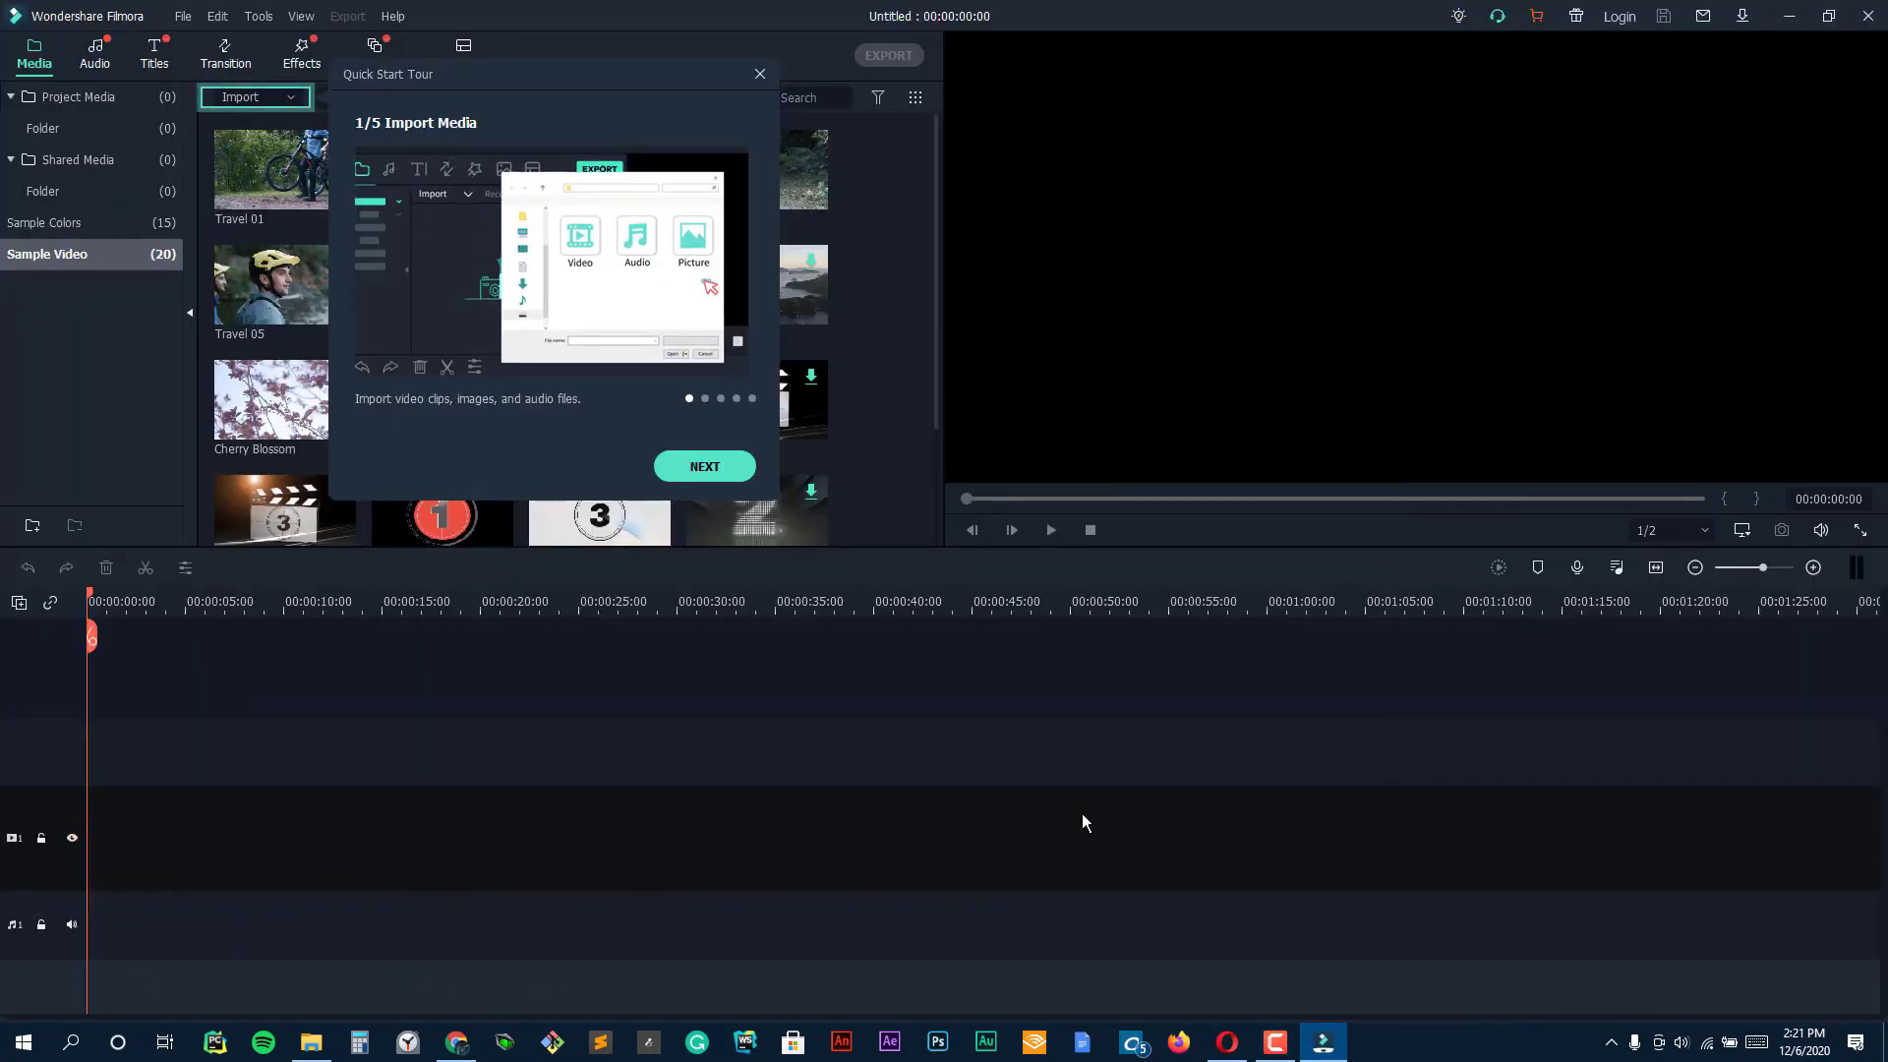
Step: Step through all of the Quick Start Tour's screens and finish it
{"action": "key", "text": "Return"}
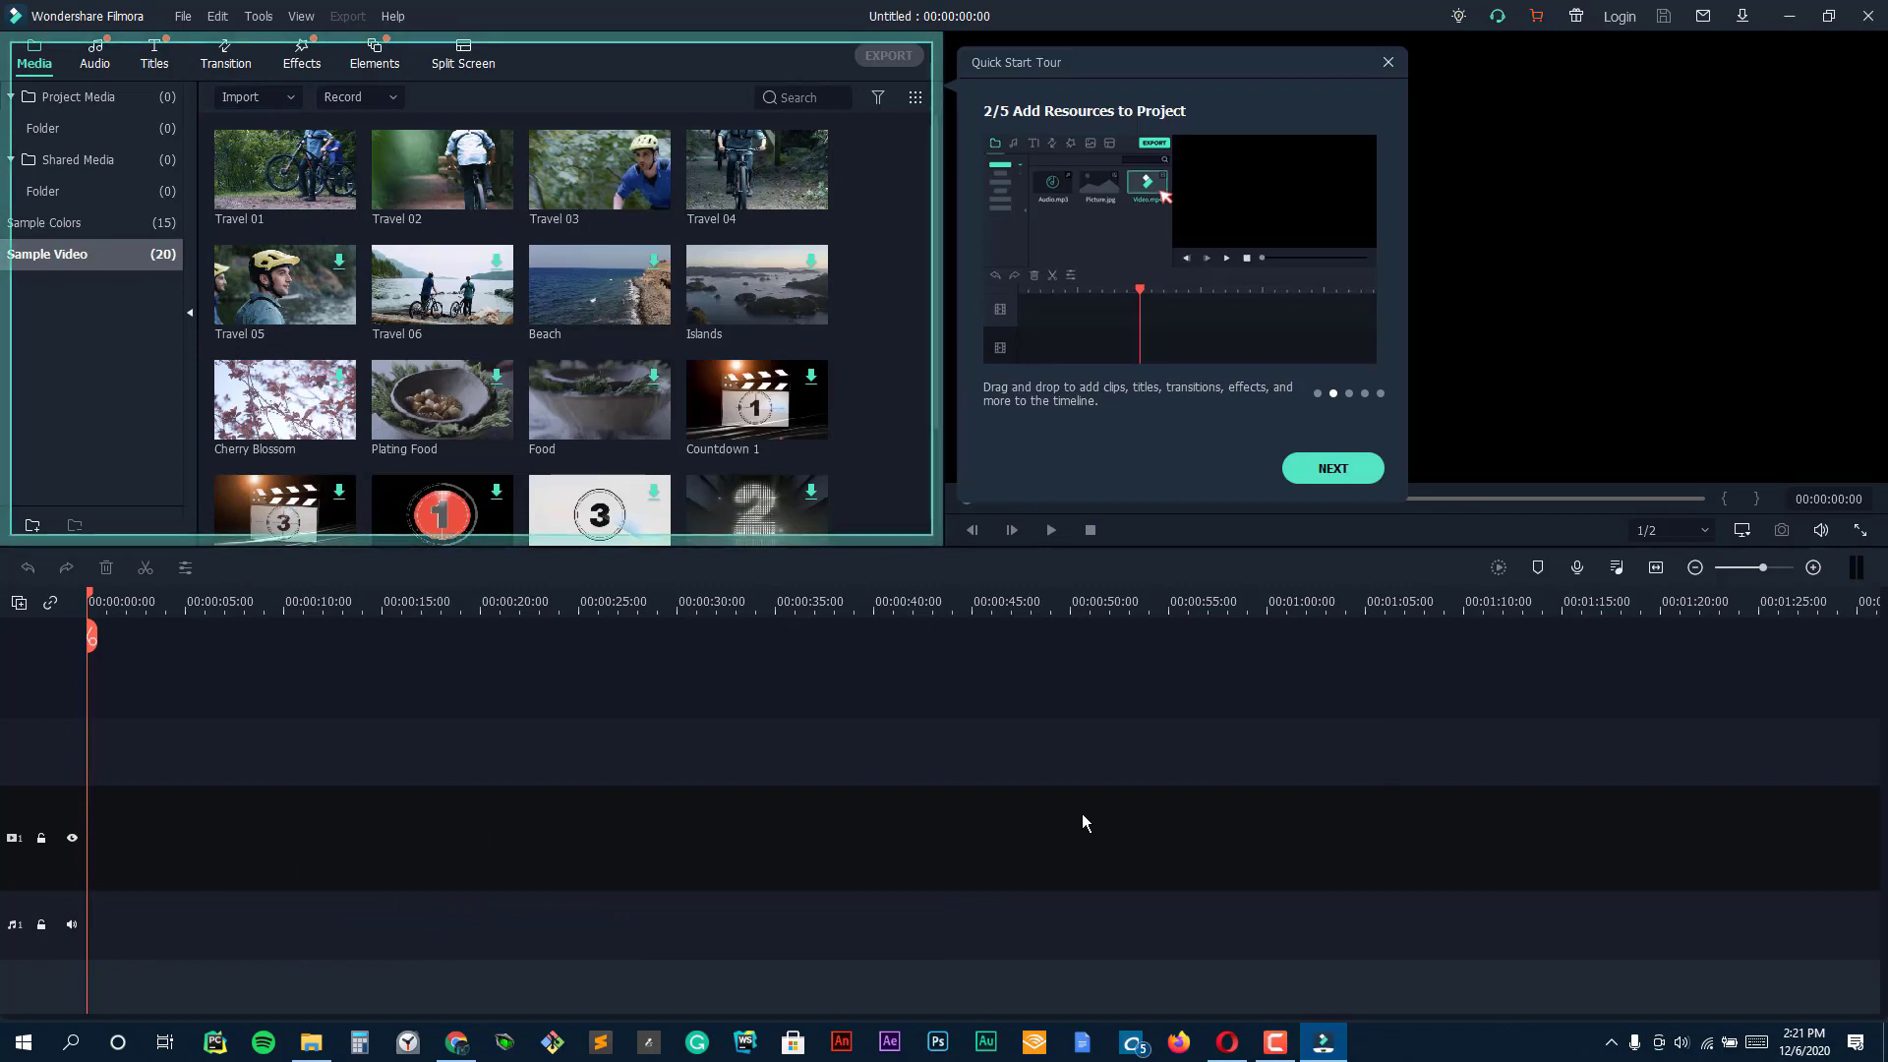
{"action": "key", "text": "Return"}
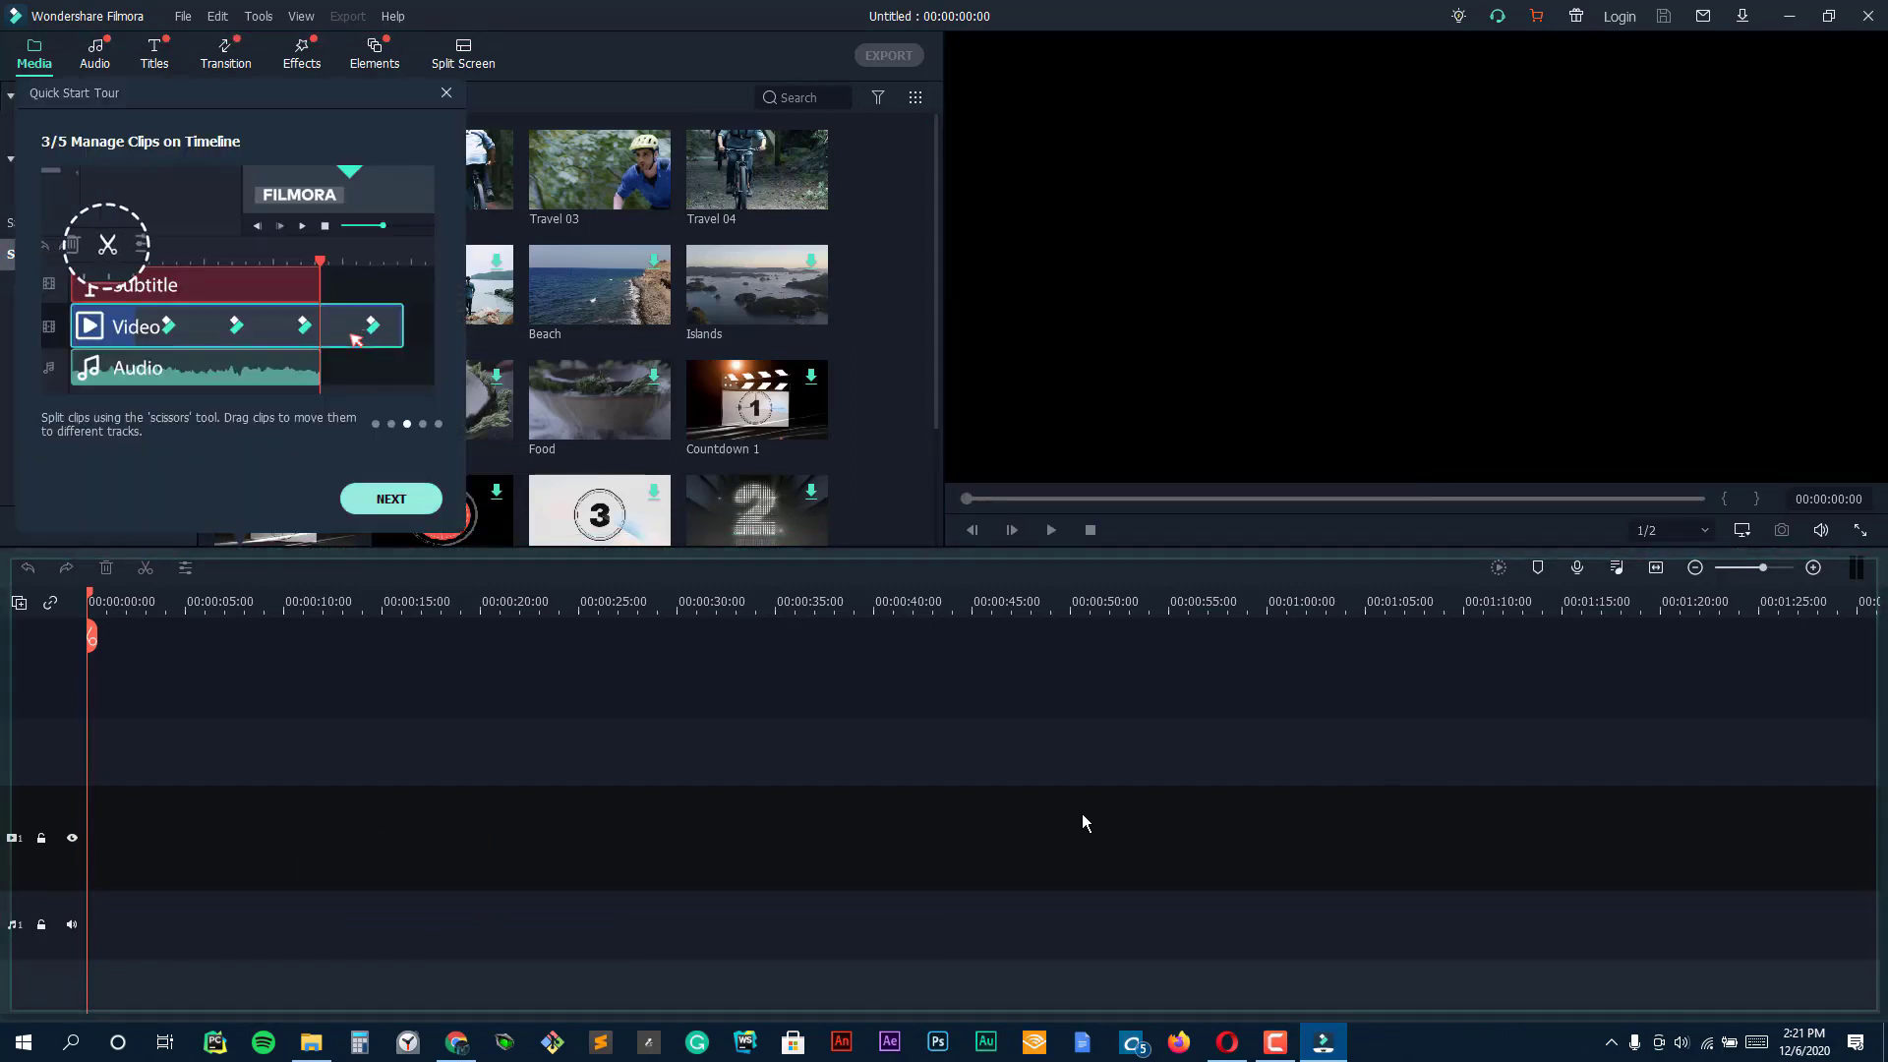
{"action": "key", "text": "Return"}
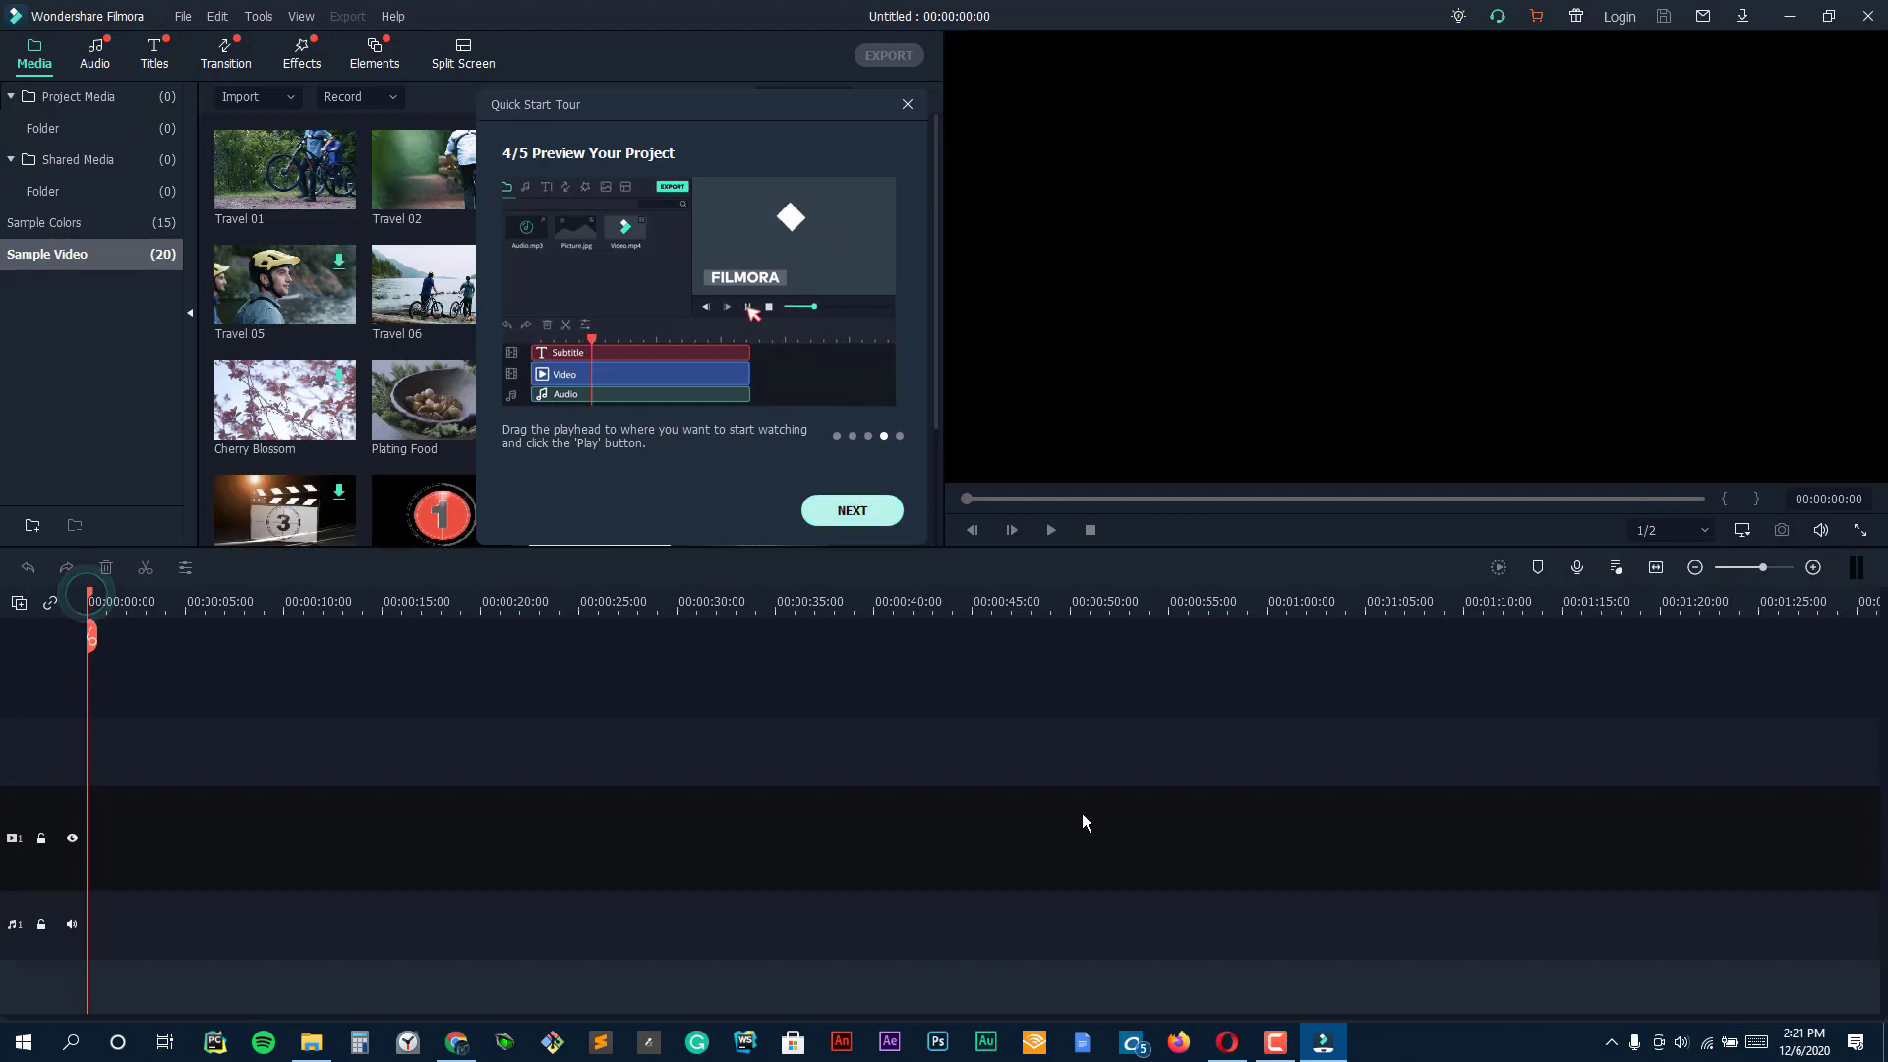
{"action": "key", "text": "Return"}
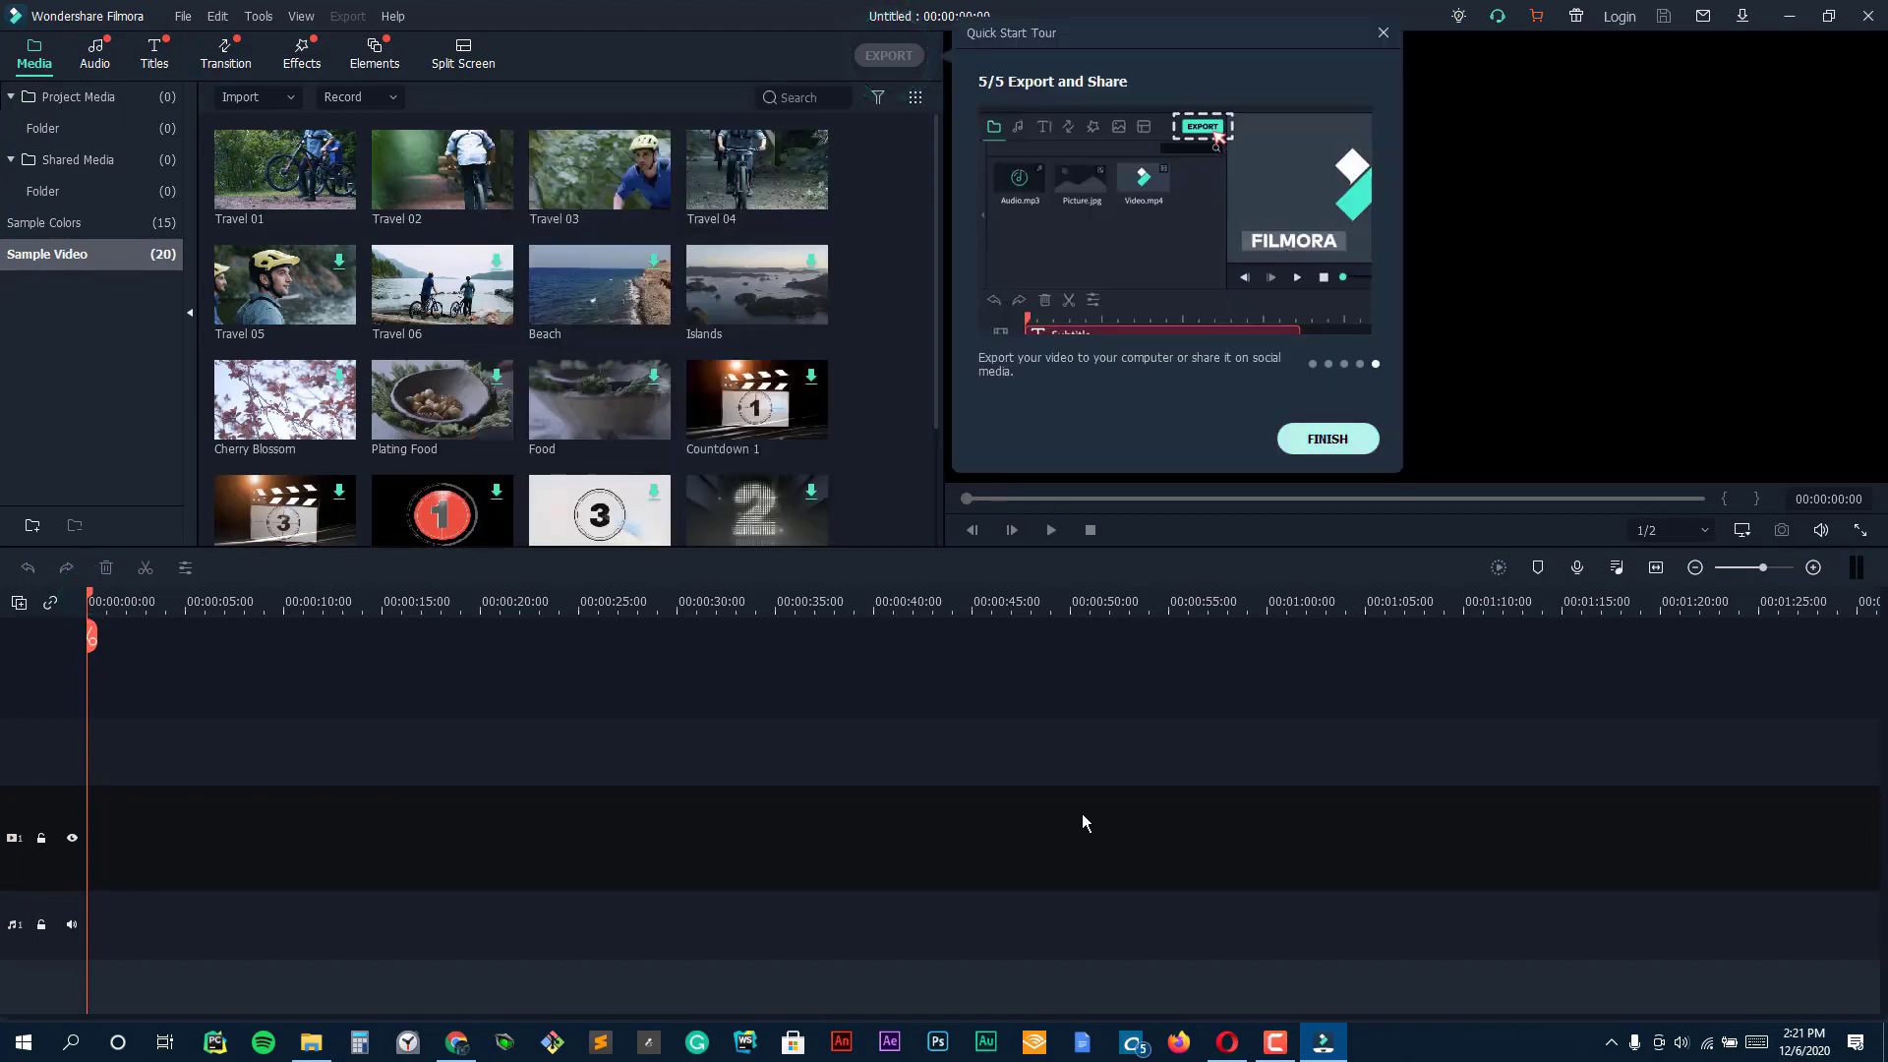
{"action": "key", "text": "Return"}
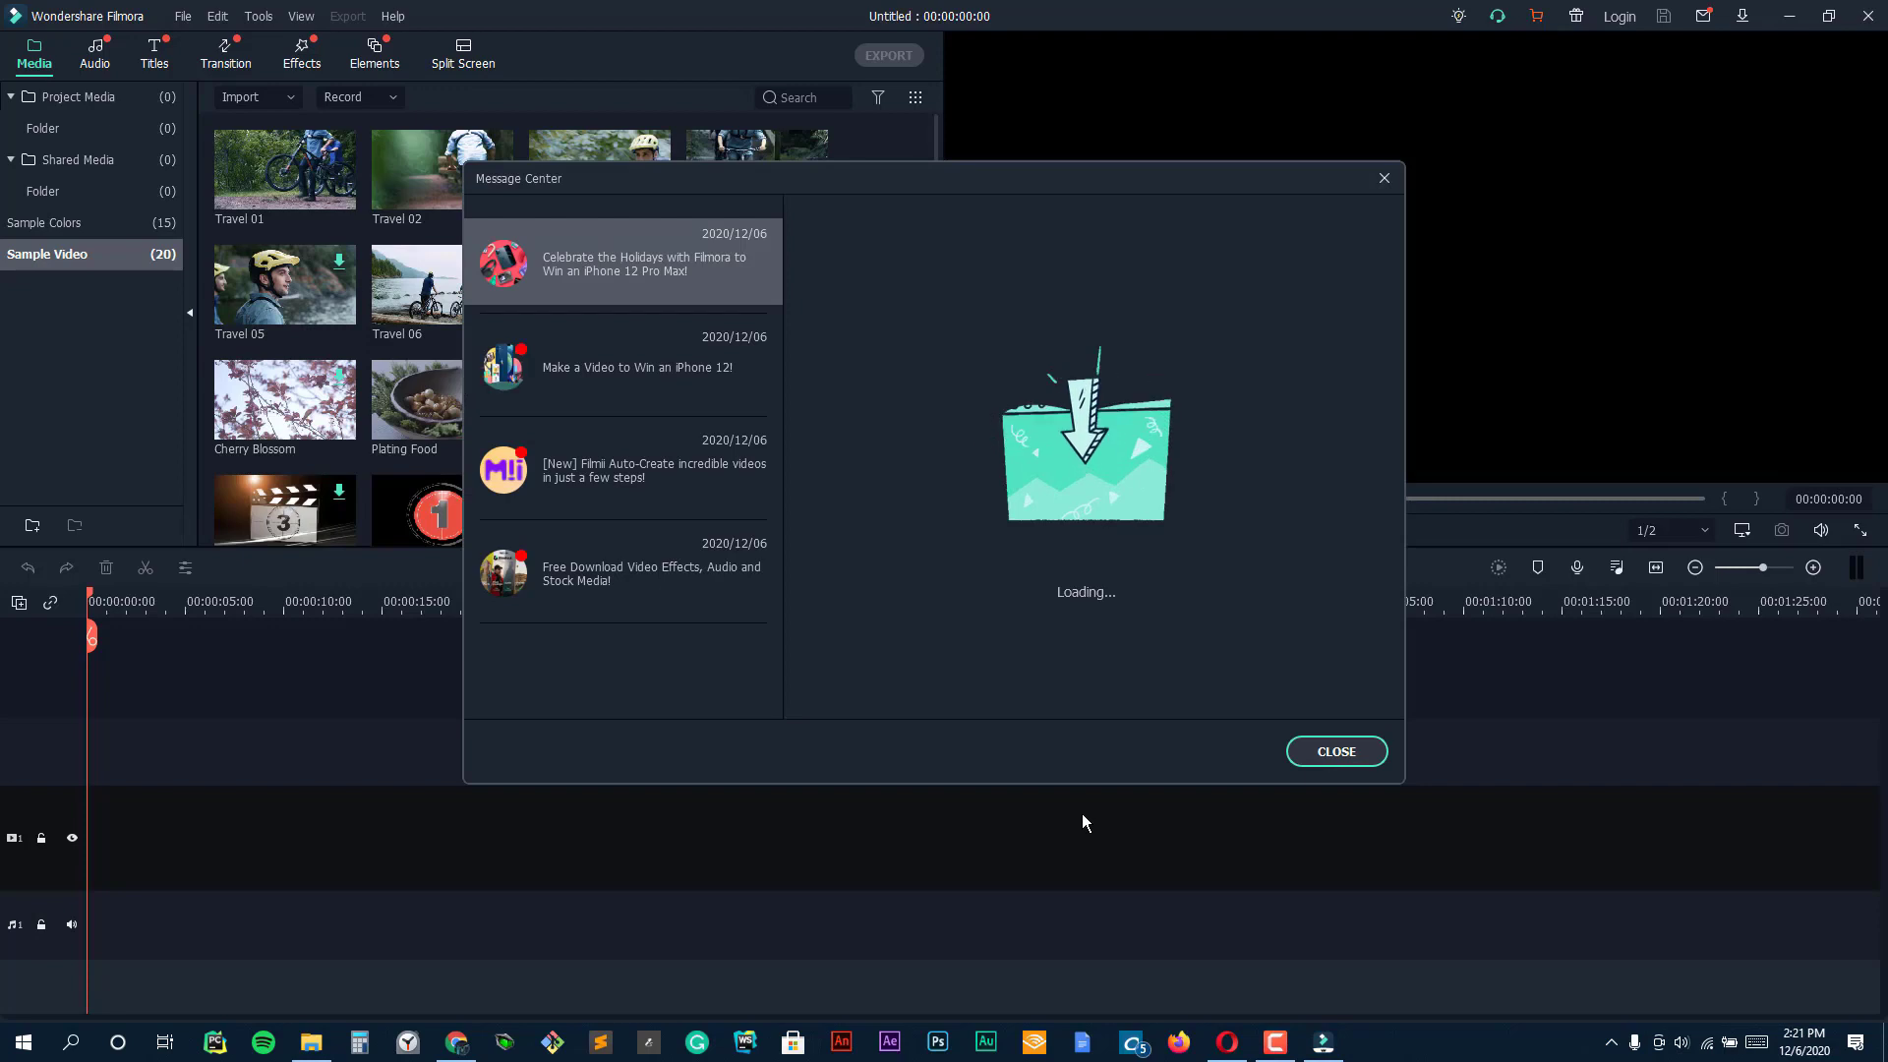
Step: Add the Food clip and play it, then place Countdown 8 after it and play both
{"action": "key", "text": "Return"}
{"action": "key", "text": "shift+i"}
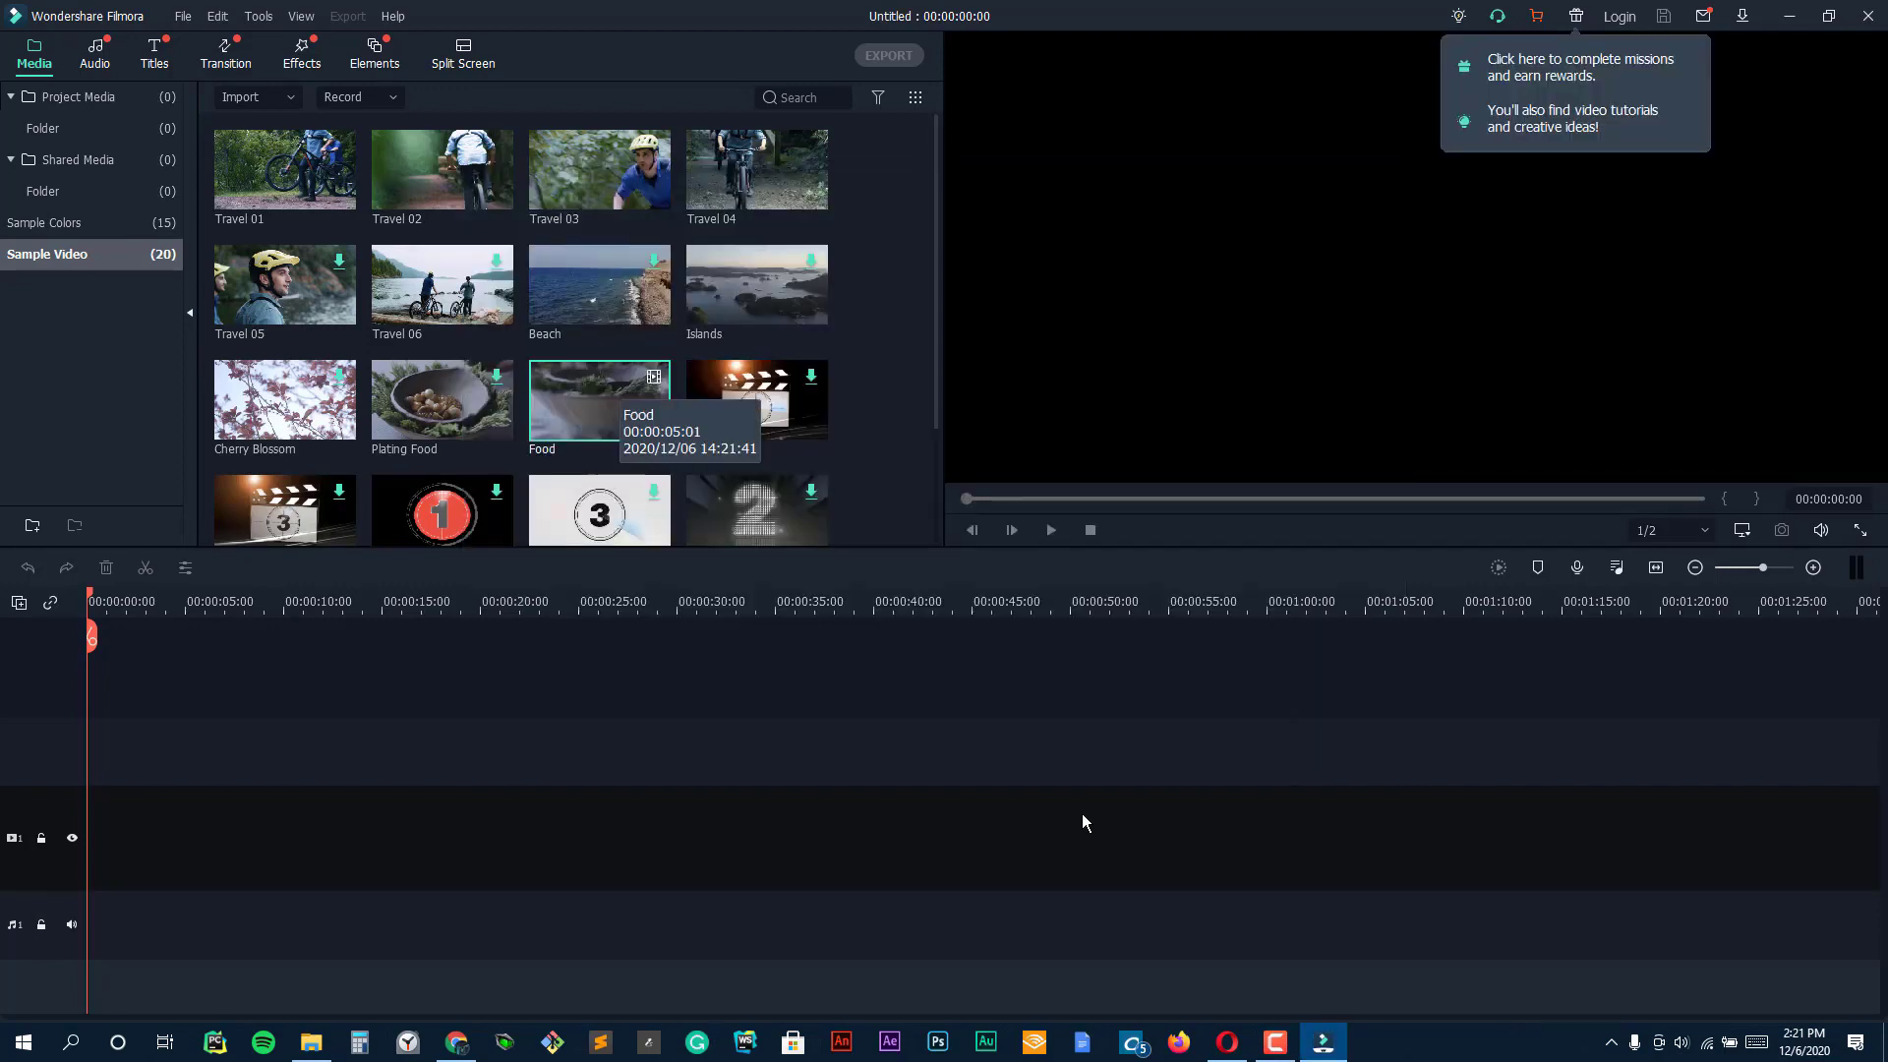
{"action": "key", "text": "space"}
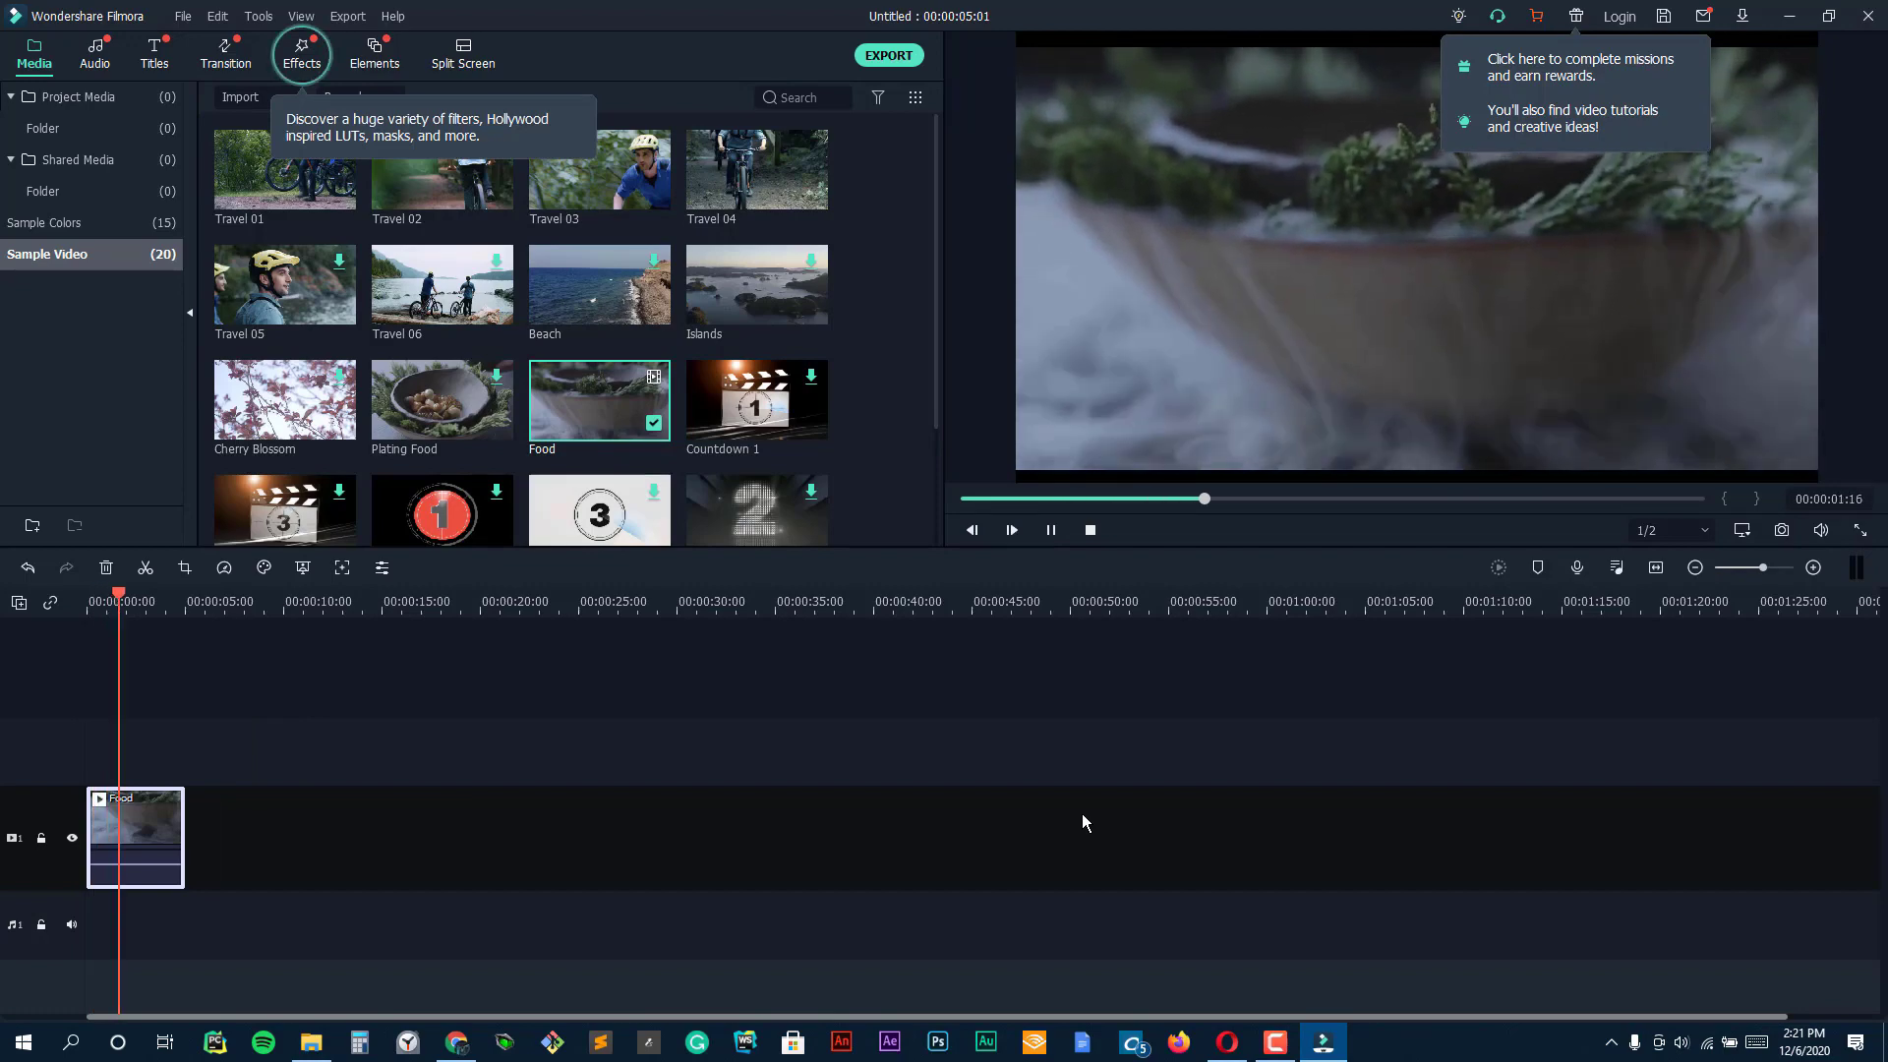
{"action": "scroll", "coordinate": [521, 324], "scroll_direction": "down", "scroll_amount": 2}
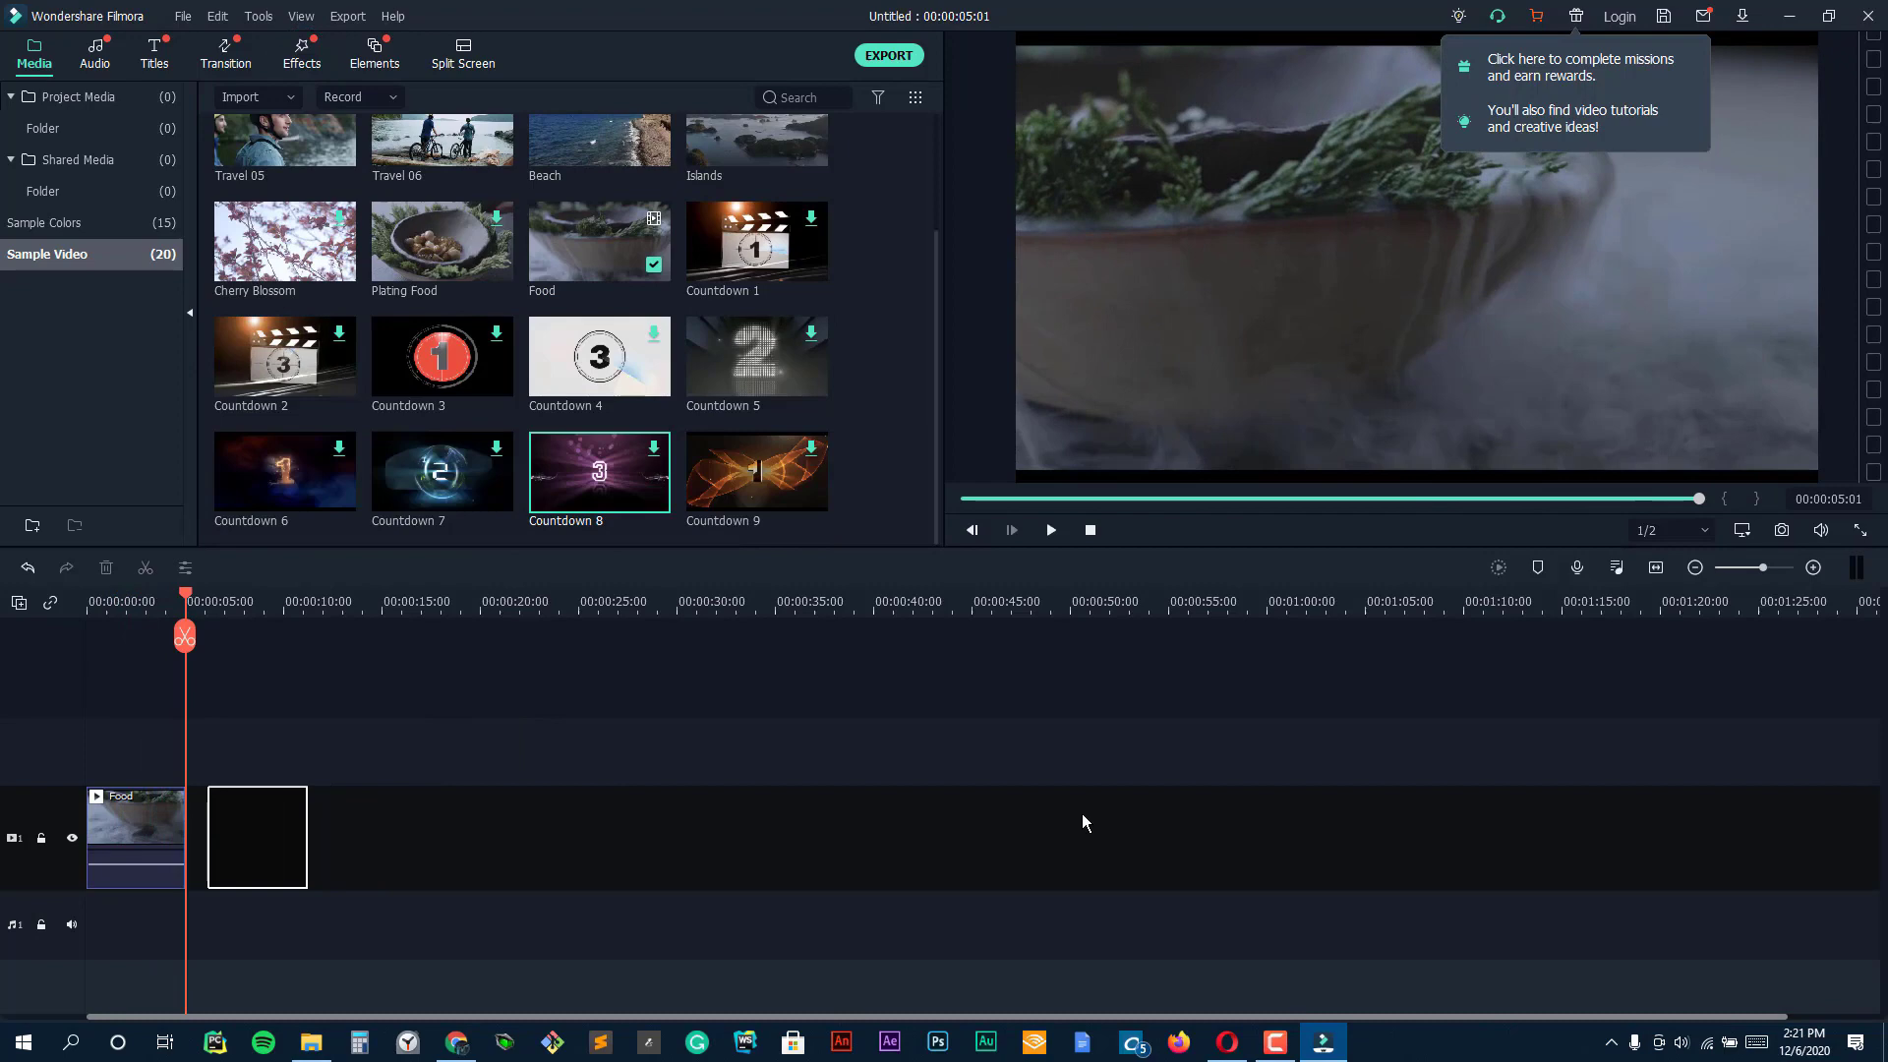
{"action": "left_click_drag", "start_coordinate": [455, 751], "coordinate": [254, 838]}
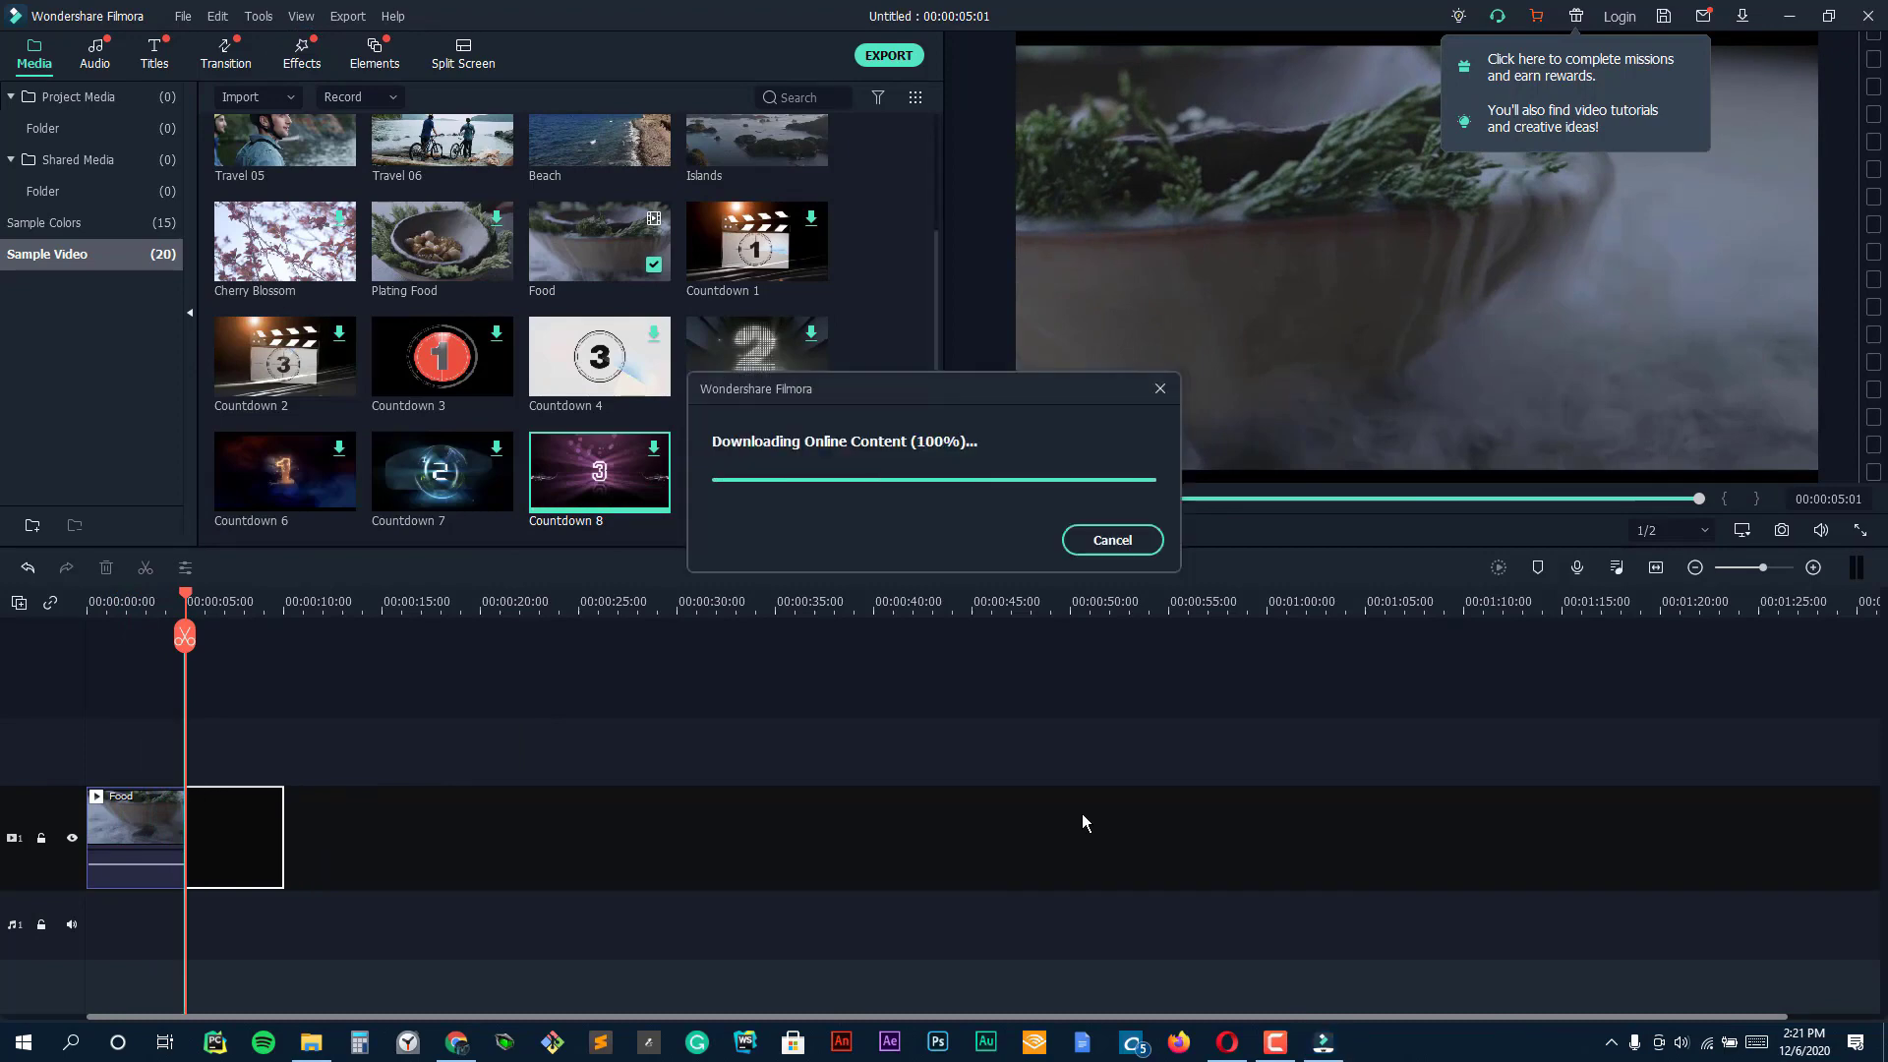
{"action": "key", "text": "space"}
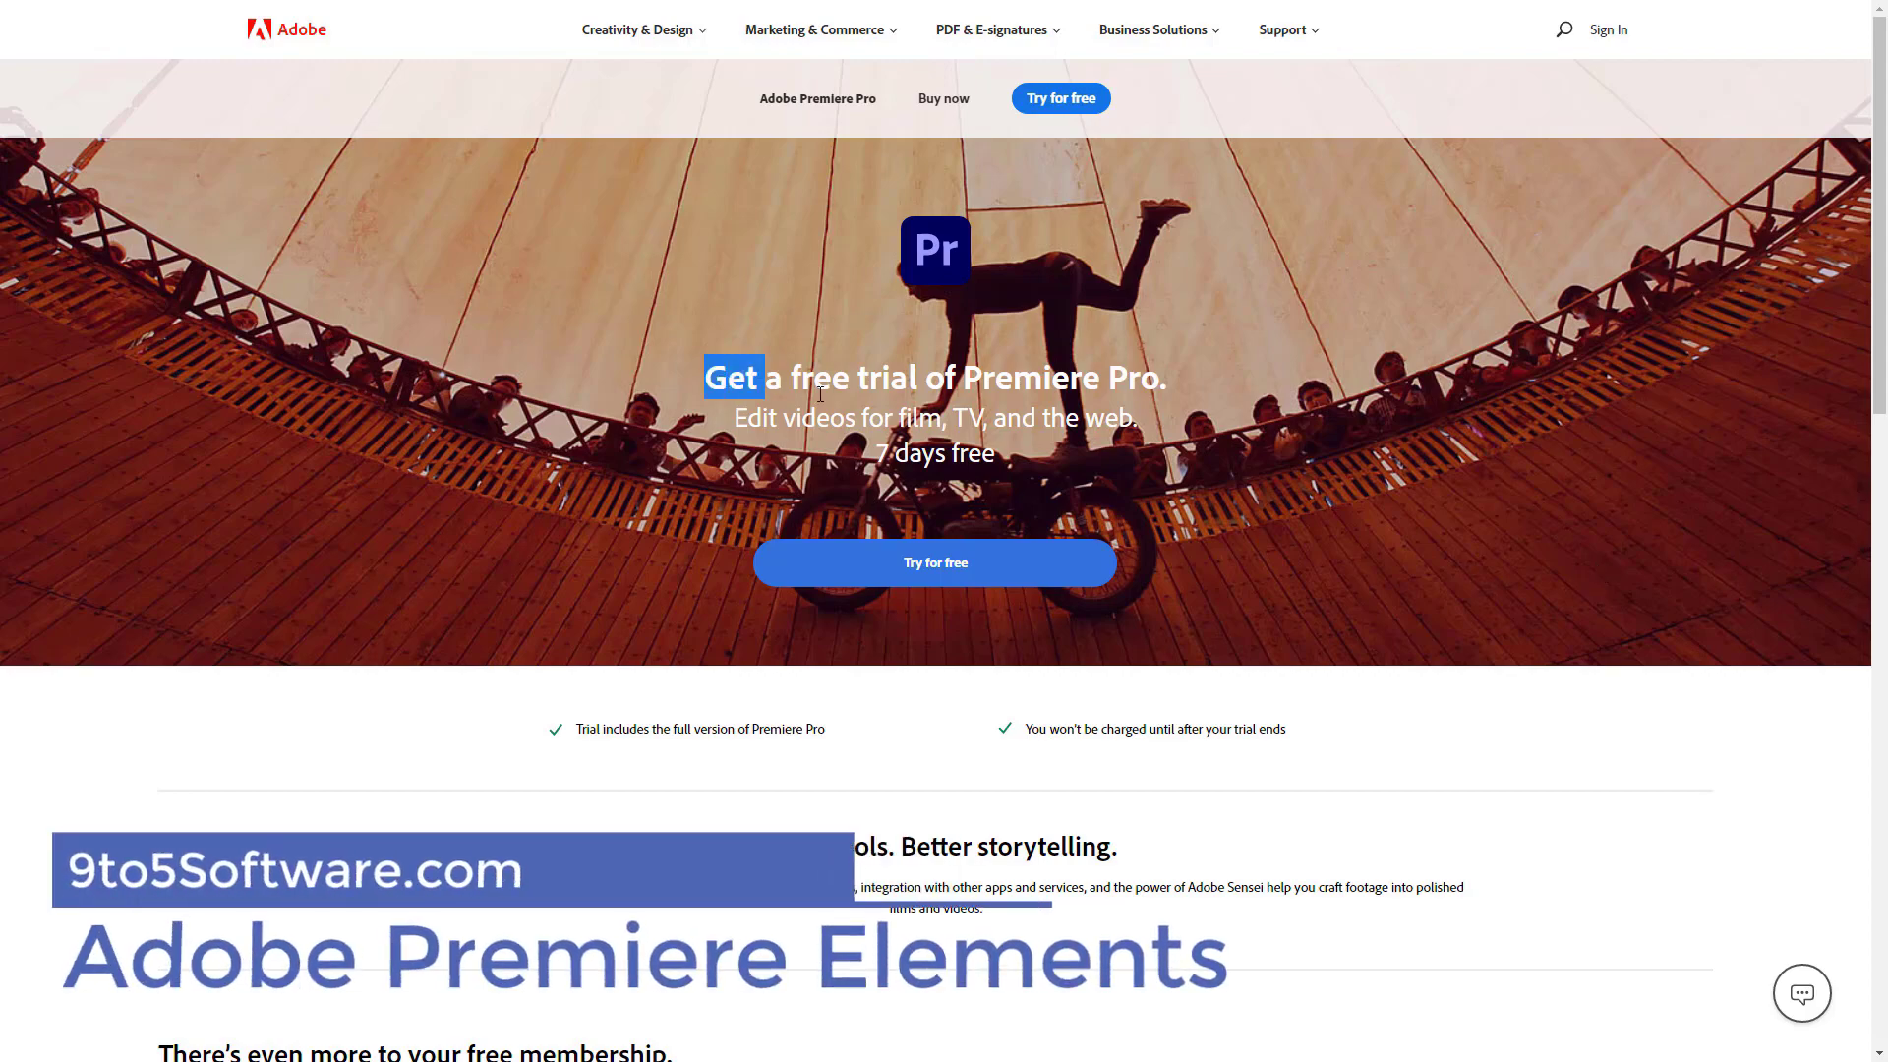
Step: Highlight the free-trial headline and the seven-day trial price text on the Premiere Pro page
{"action": "left_click_drag", "start_coordinate": [731, 390], "coordinate": [1073, 464]}
{"action": "left_click", "coordinate": [1073, 463]}
{"action": "scroll", "coordinate": [1073, 469], "scroll_direction": "down", "scroll_amount": 3}
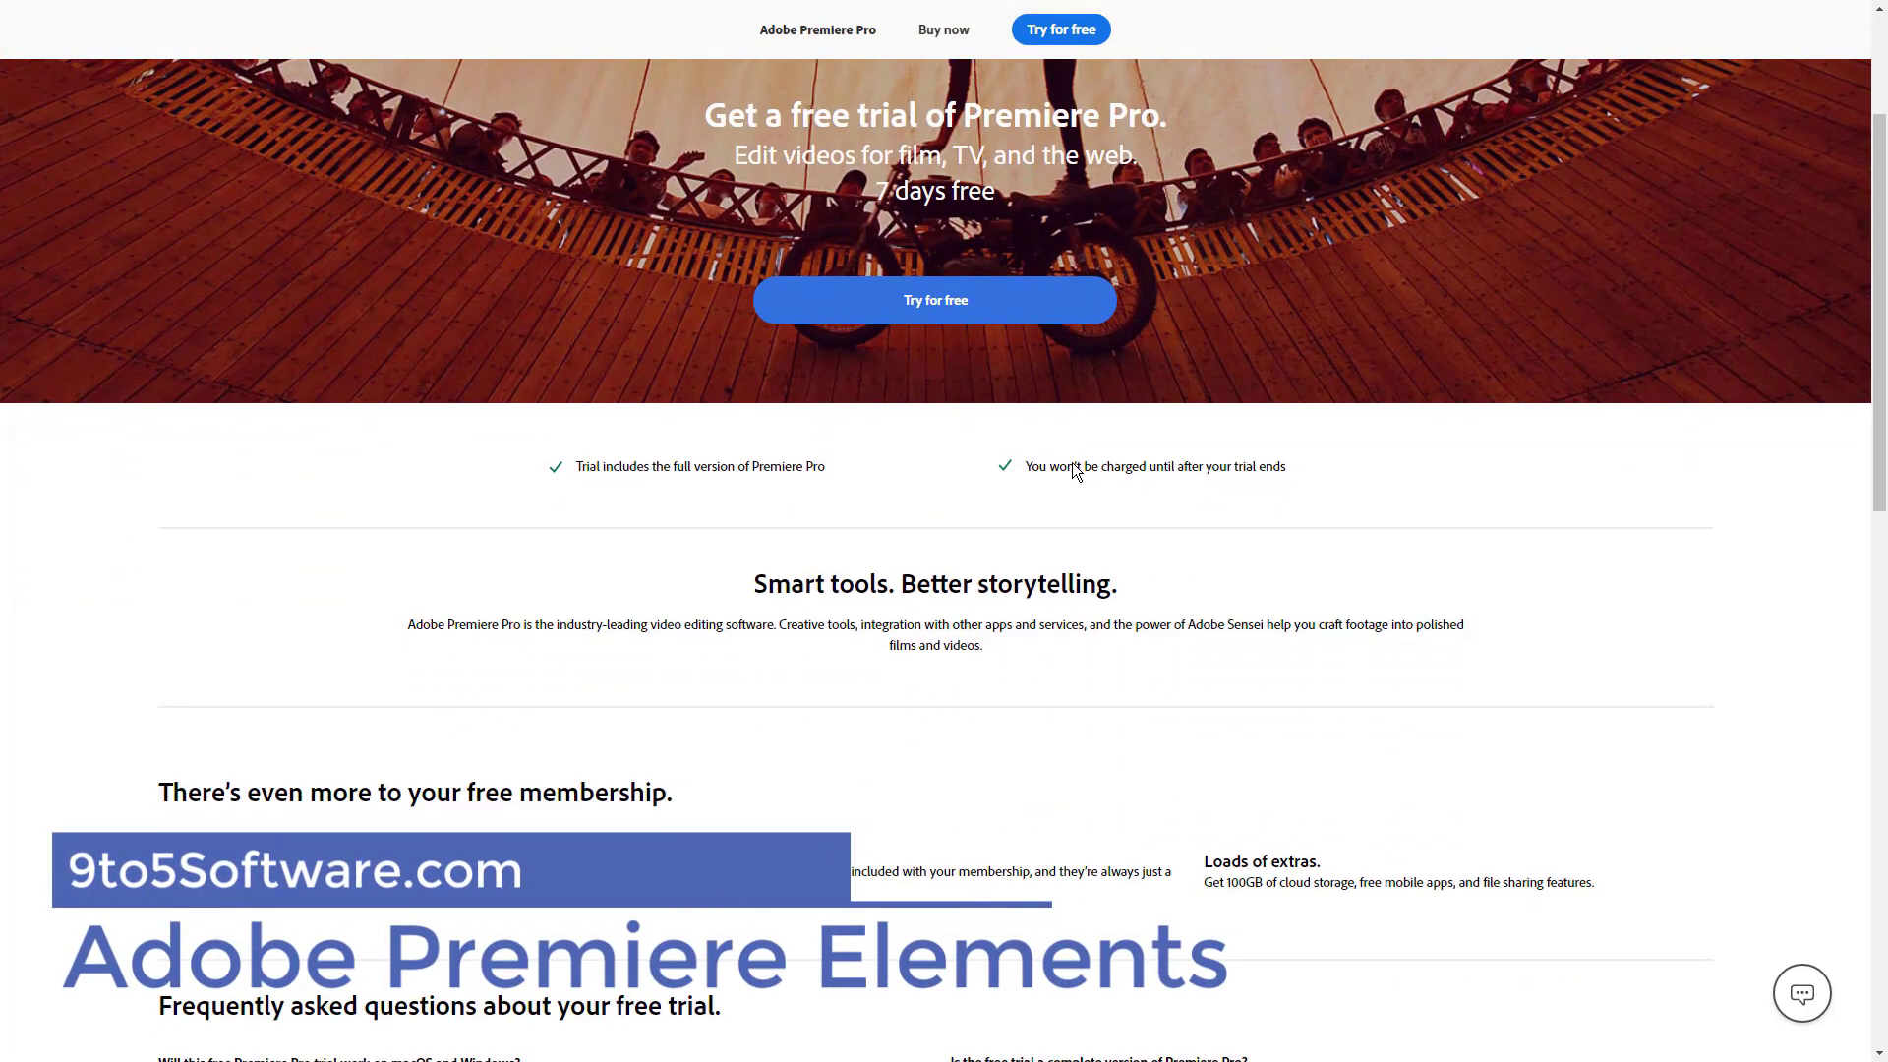
{"action": "scroll", "coordinate": [1072, 470], "scroll_direction": "down", "scroll_amount": 3}
{"action": "scroll", "coordinate": [1071, 471], "scroll_direction": "down", "scroll_amount": 1}
{"action": "scroll", "coordinate": [1073, 470], "scroll_direction": "down", "scroll_amount": 2}
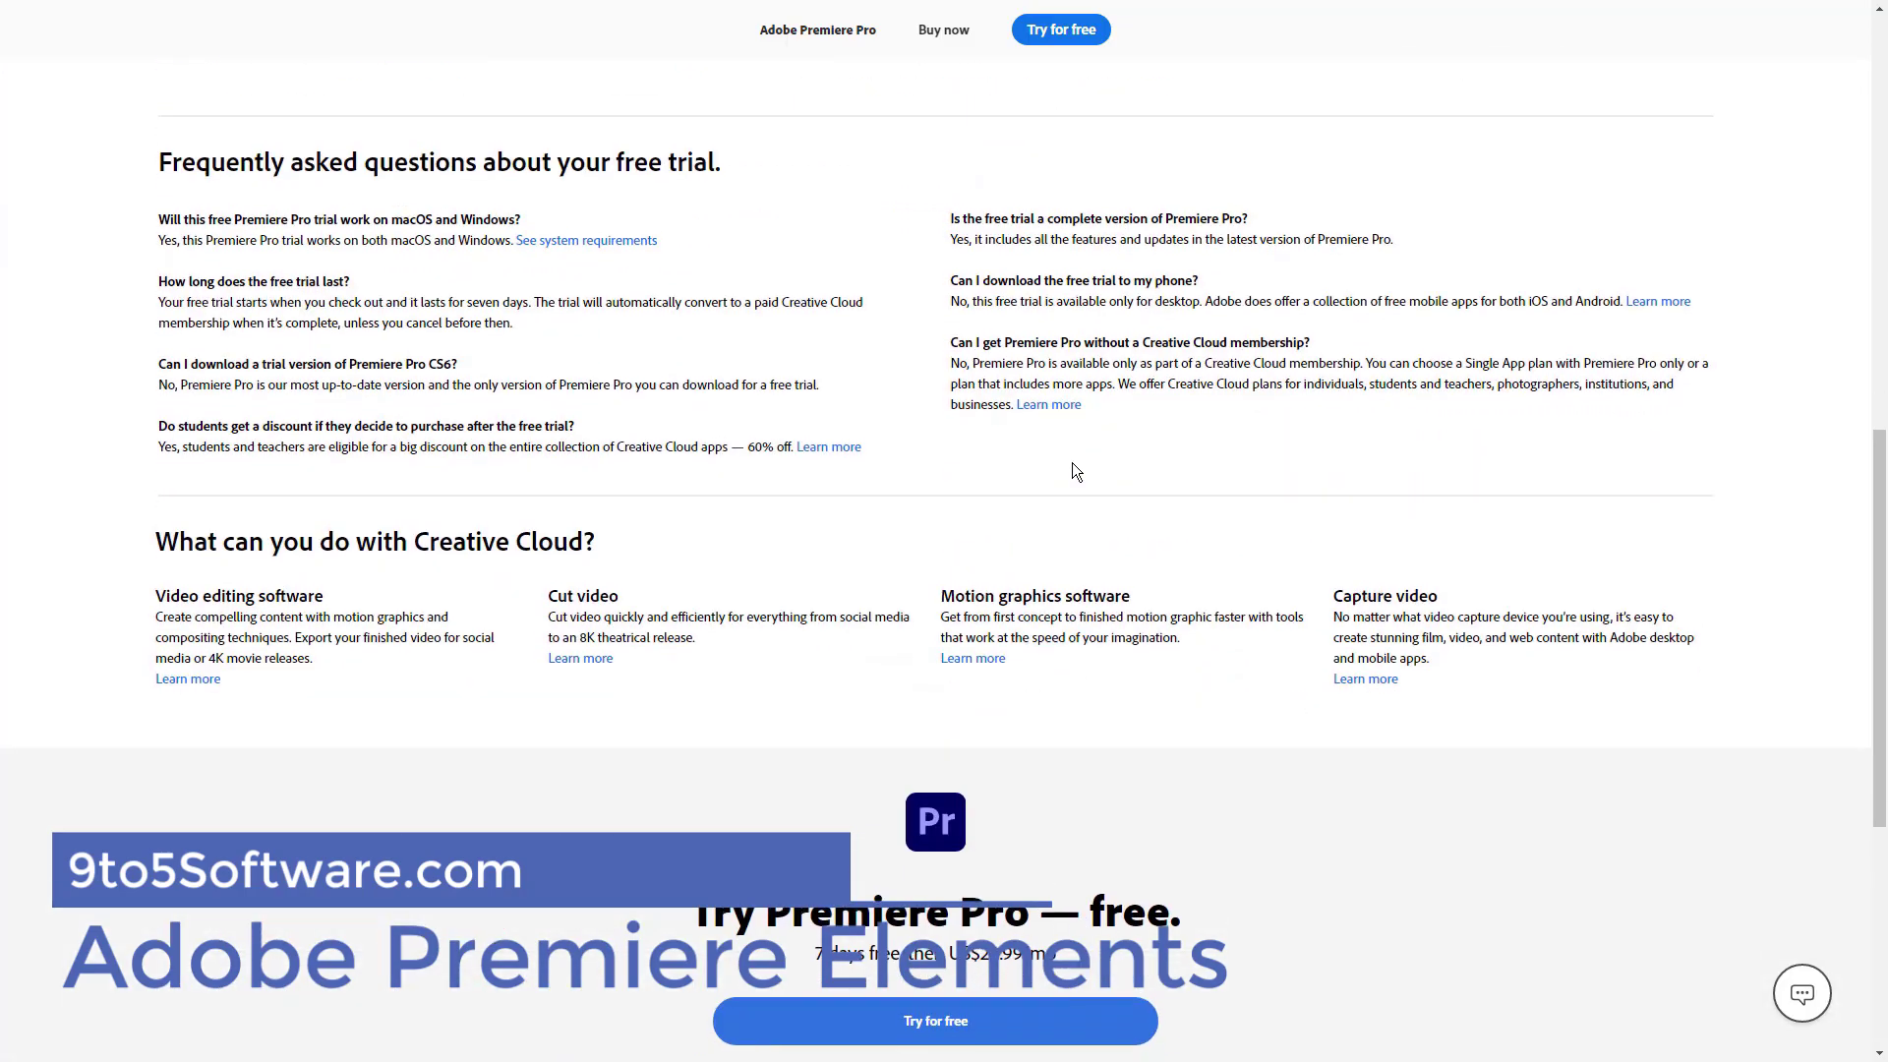
{"action": "scroll", "coordinate": [1072, 471], "scroll_direction": "down", "scroll_amount": 1}
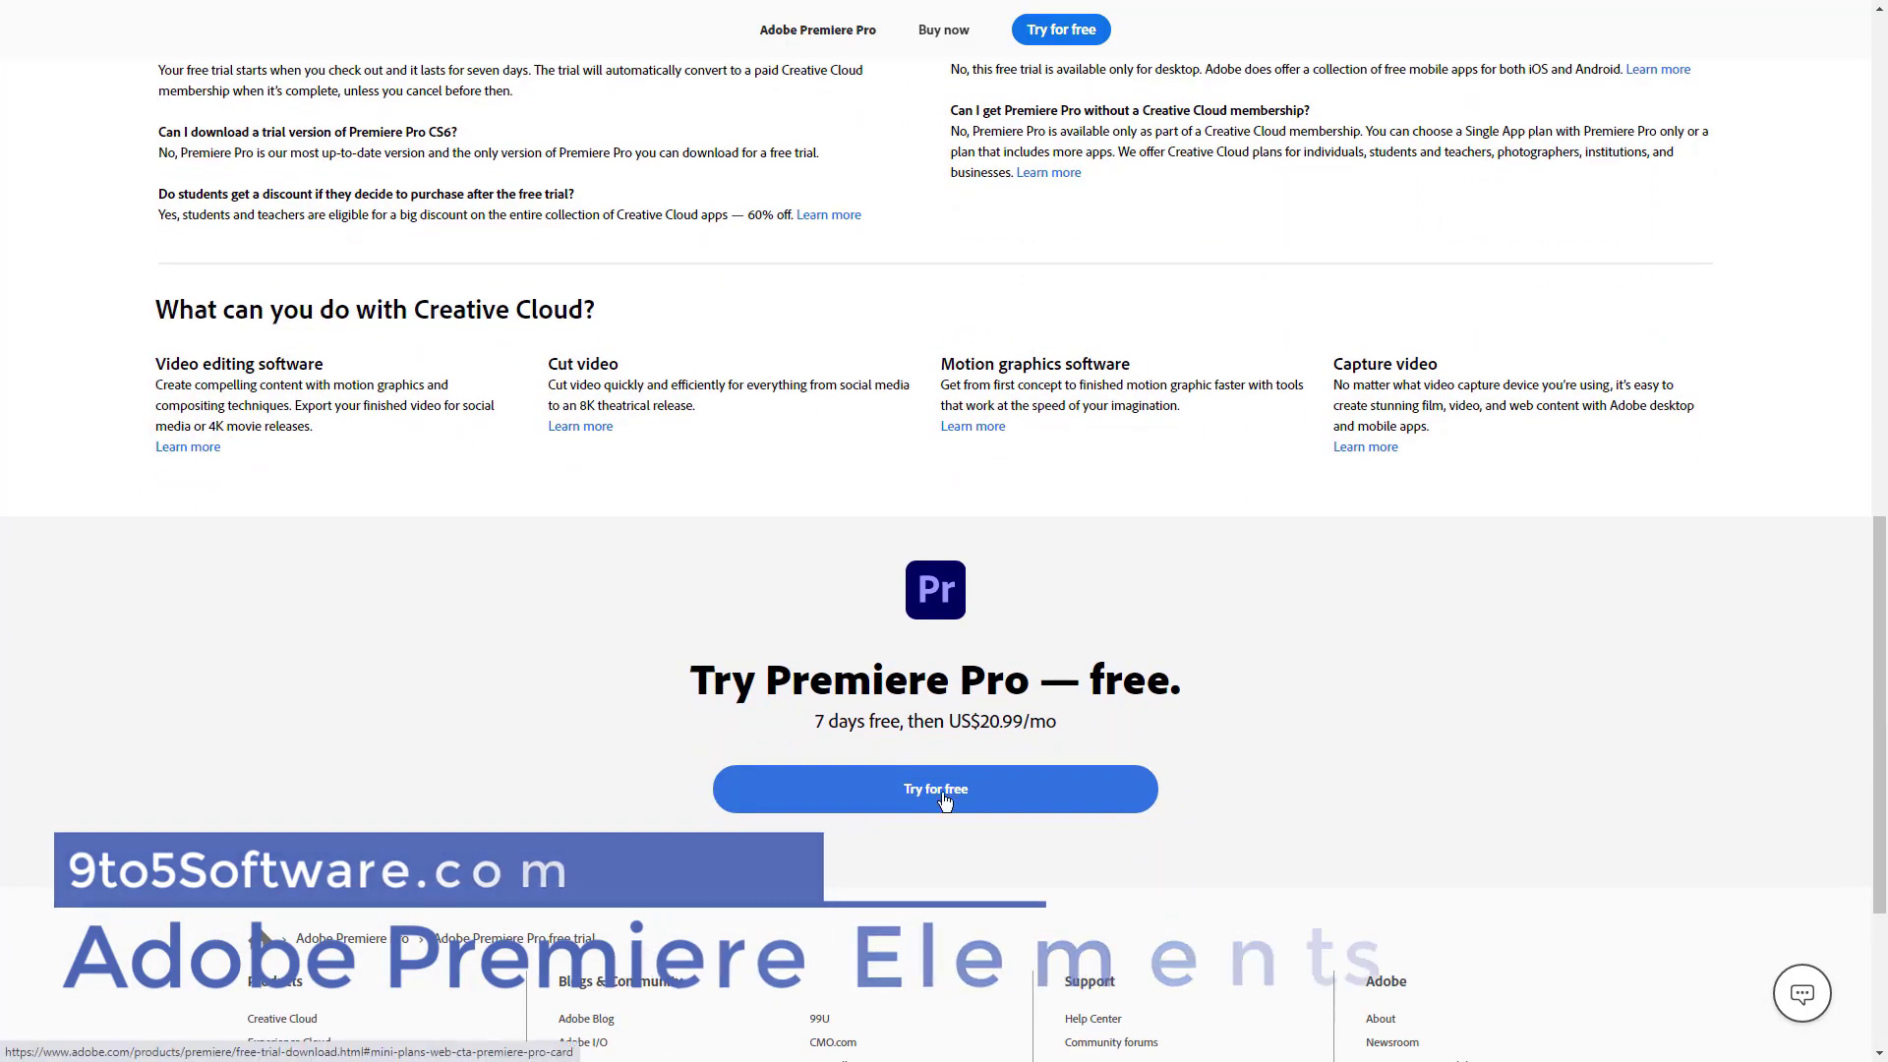
{"action": "left_click_drag", "start_coordinate": [816, 722], "coordinate": [1008, 719]}
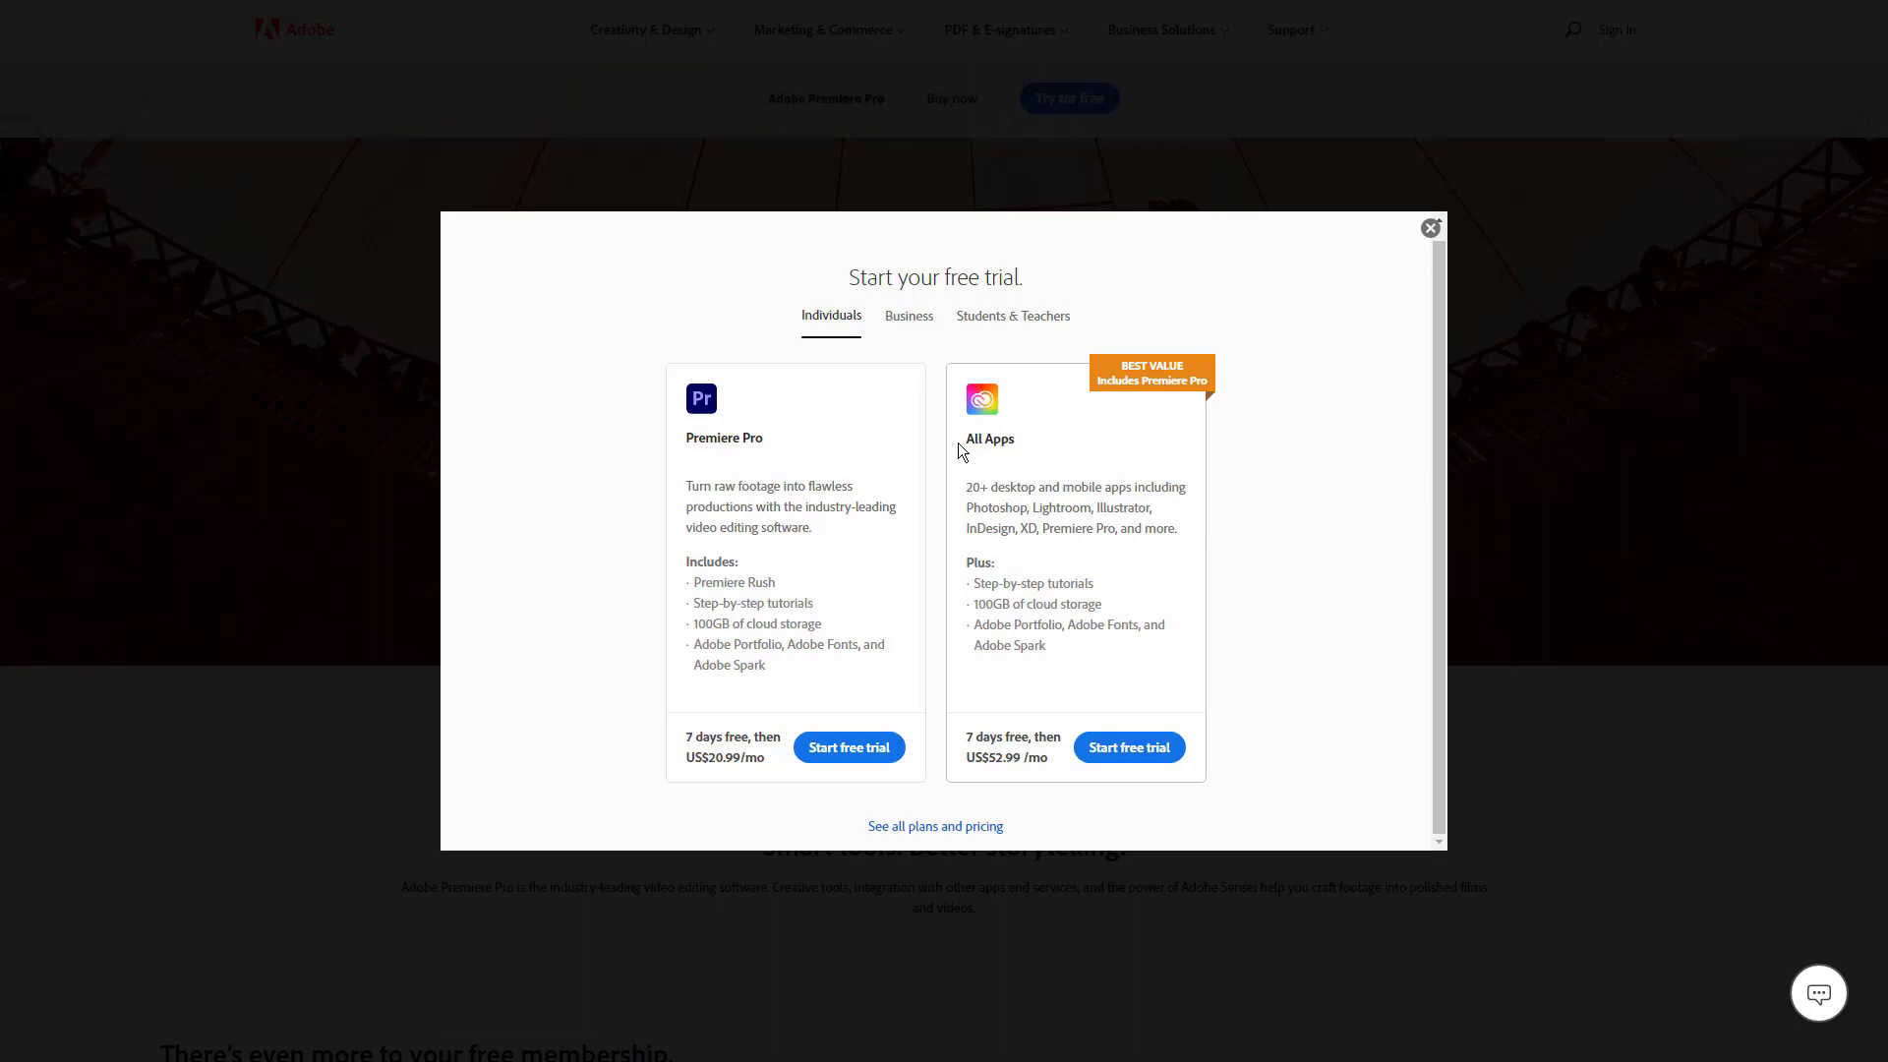
Step: Highlight the All Apps plan description, clear the highlight, and close the plan chooser
{"action": "left_click_drag", "start_coordinate": [957, 442], "coordinate": [1050, 783]}
{"action": "left_click", "coordinate": [1048, 792]}
{"action": "left_click", "coordinate": [1430, 228]}
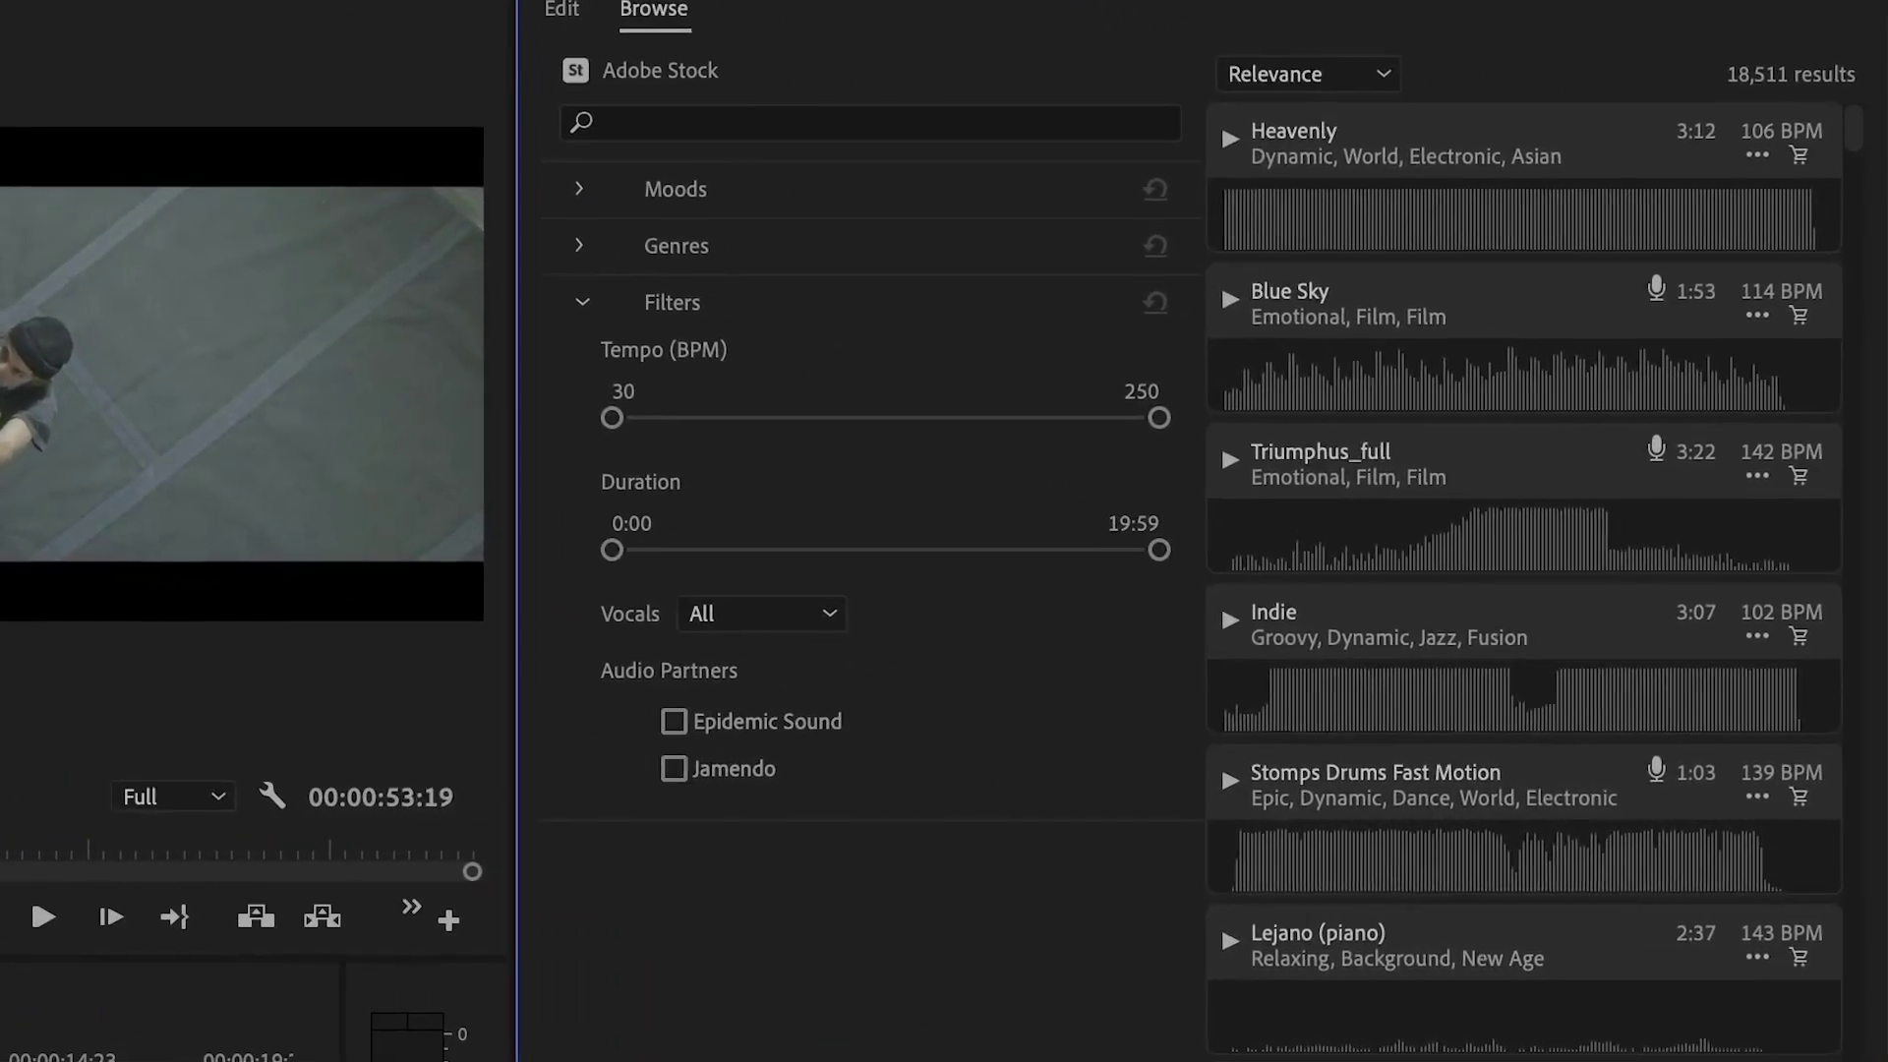
Step: Expand Moods and Acoustic, set minimum tempo 69 BPM and duration 3:24, and choose Has Vocals
{"action": "left_click", "coordinate": [680, 180]}
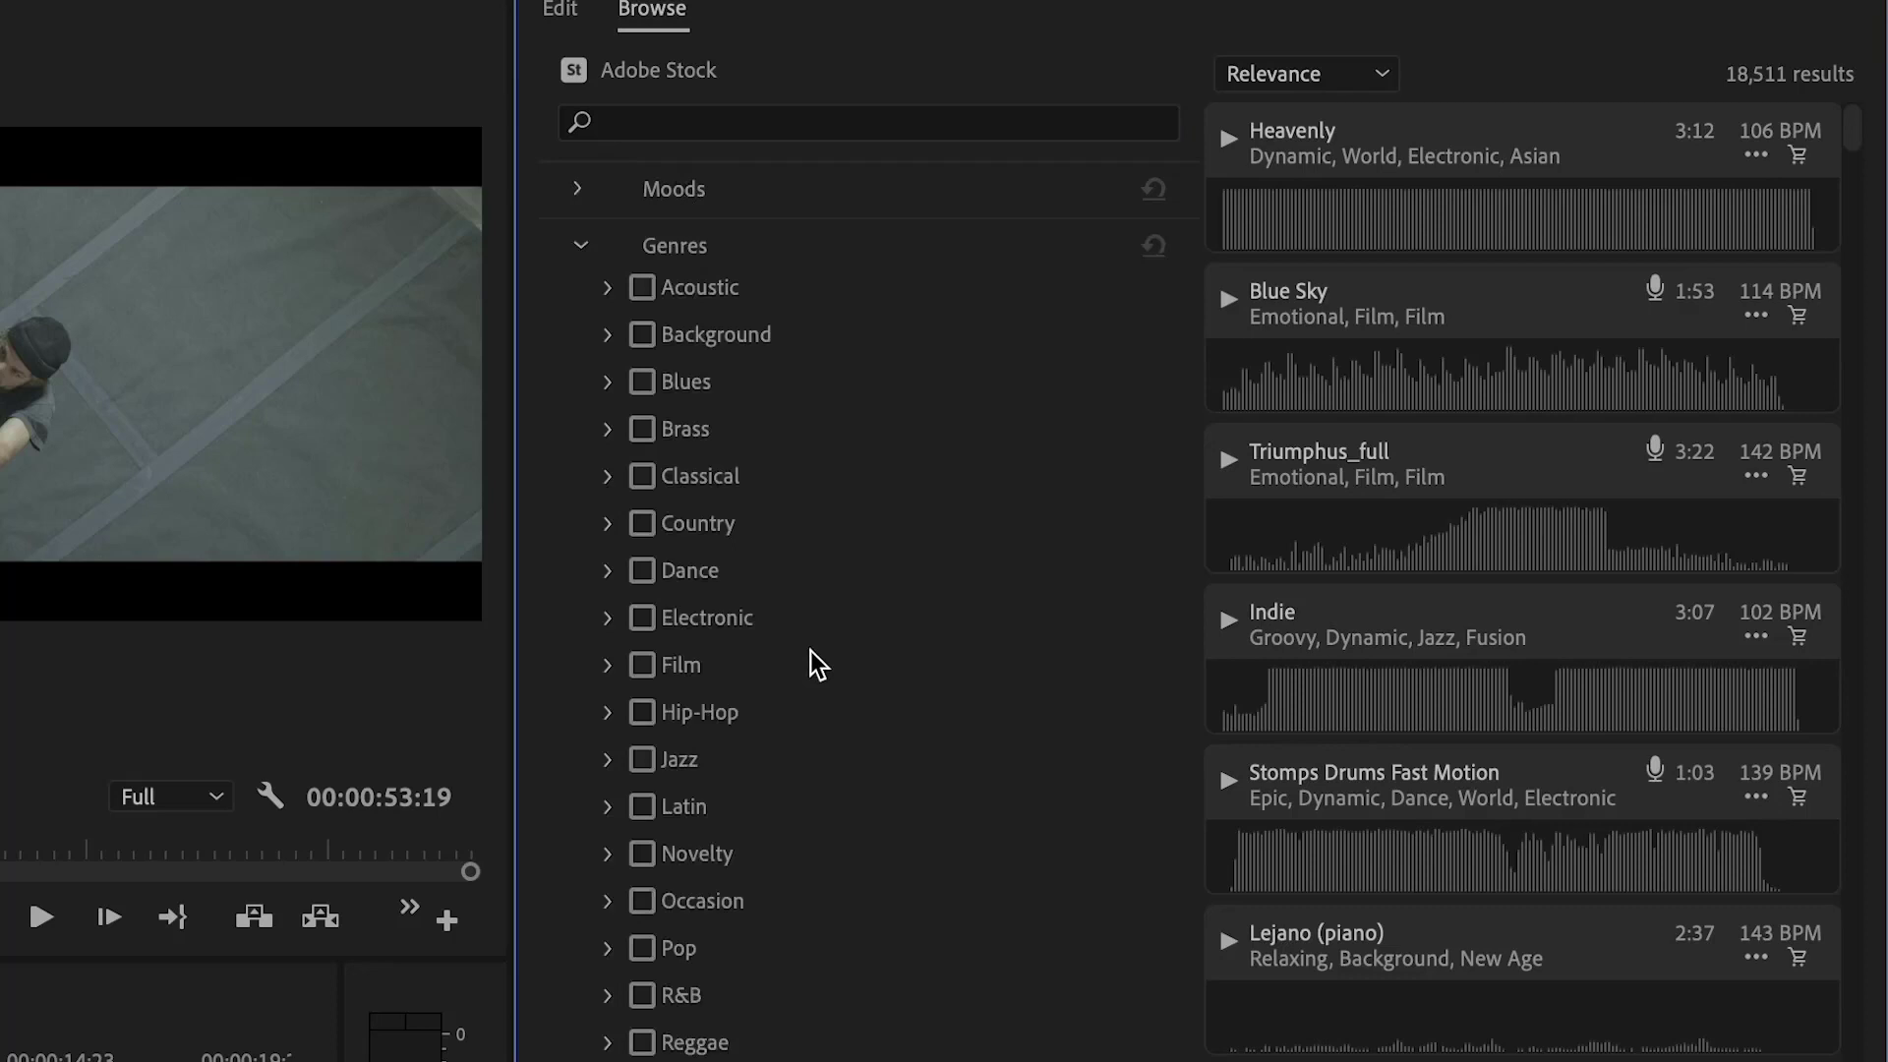
{"action": "left_click", "coordinate": [607, 288]}
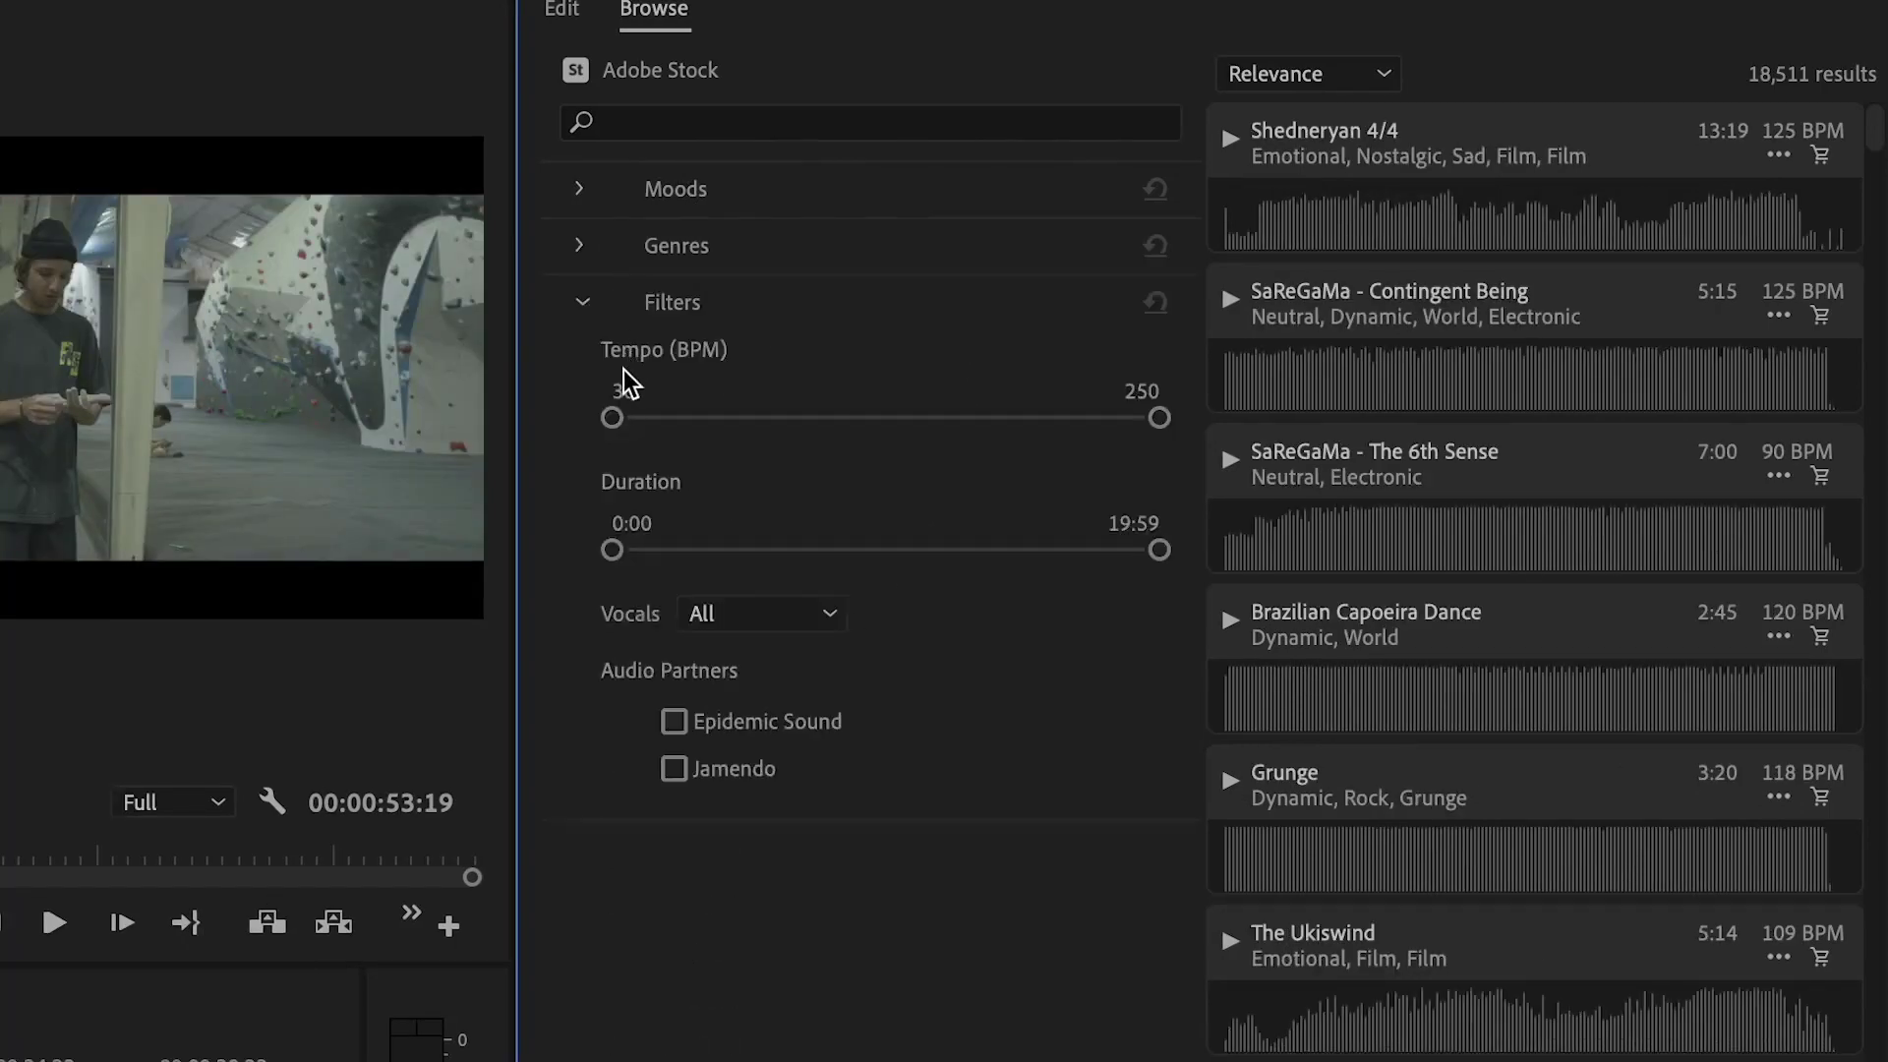
{"action": "left_click_drag", "start_coordinate": [712, 415], "coordinate": [710, 418]}
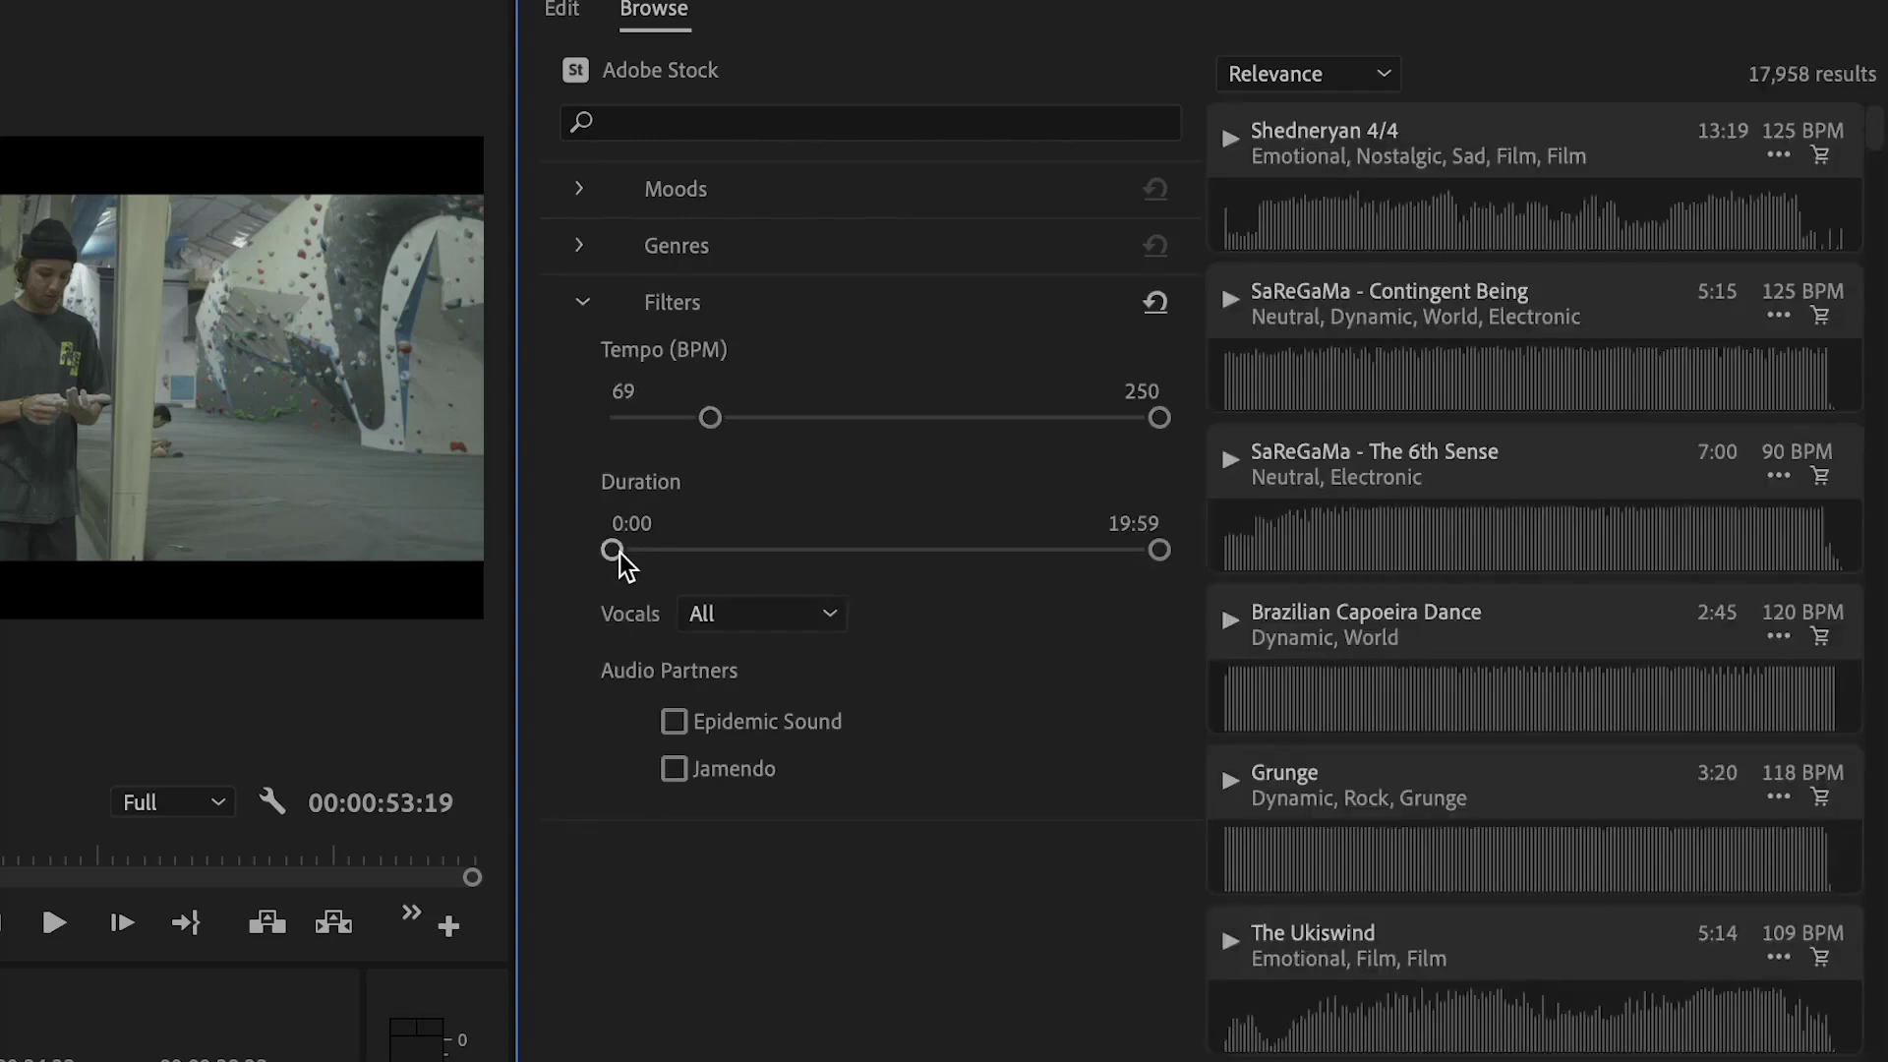
{"action": "left_click_drag", "start_coordinate": [666, 549], "coordinate": [707, 551]}
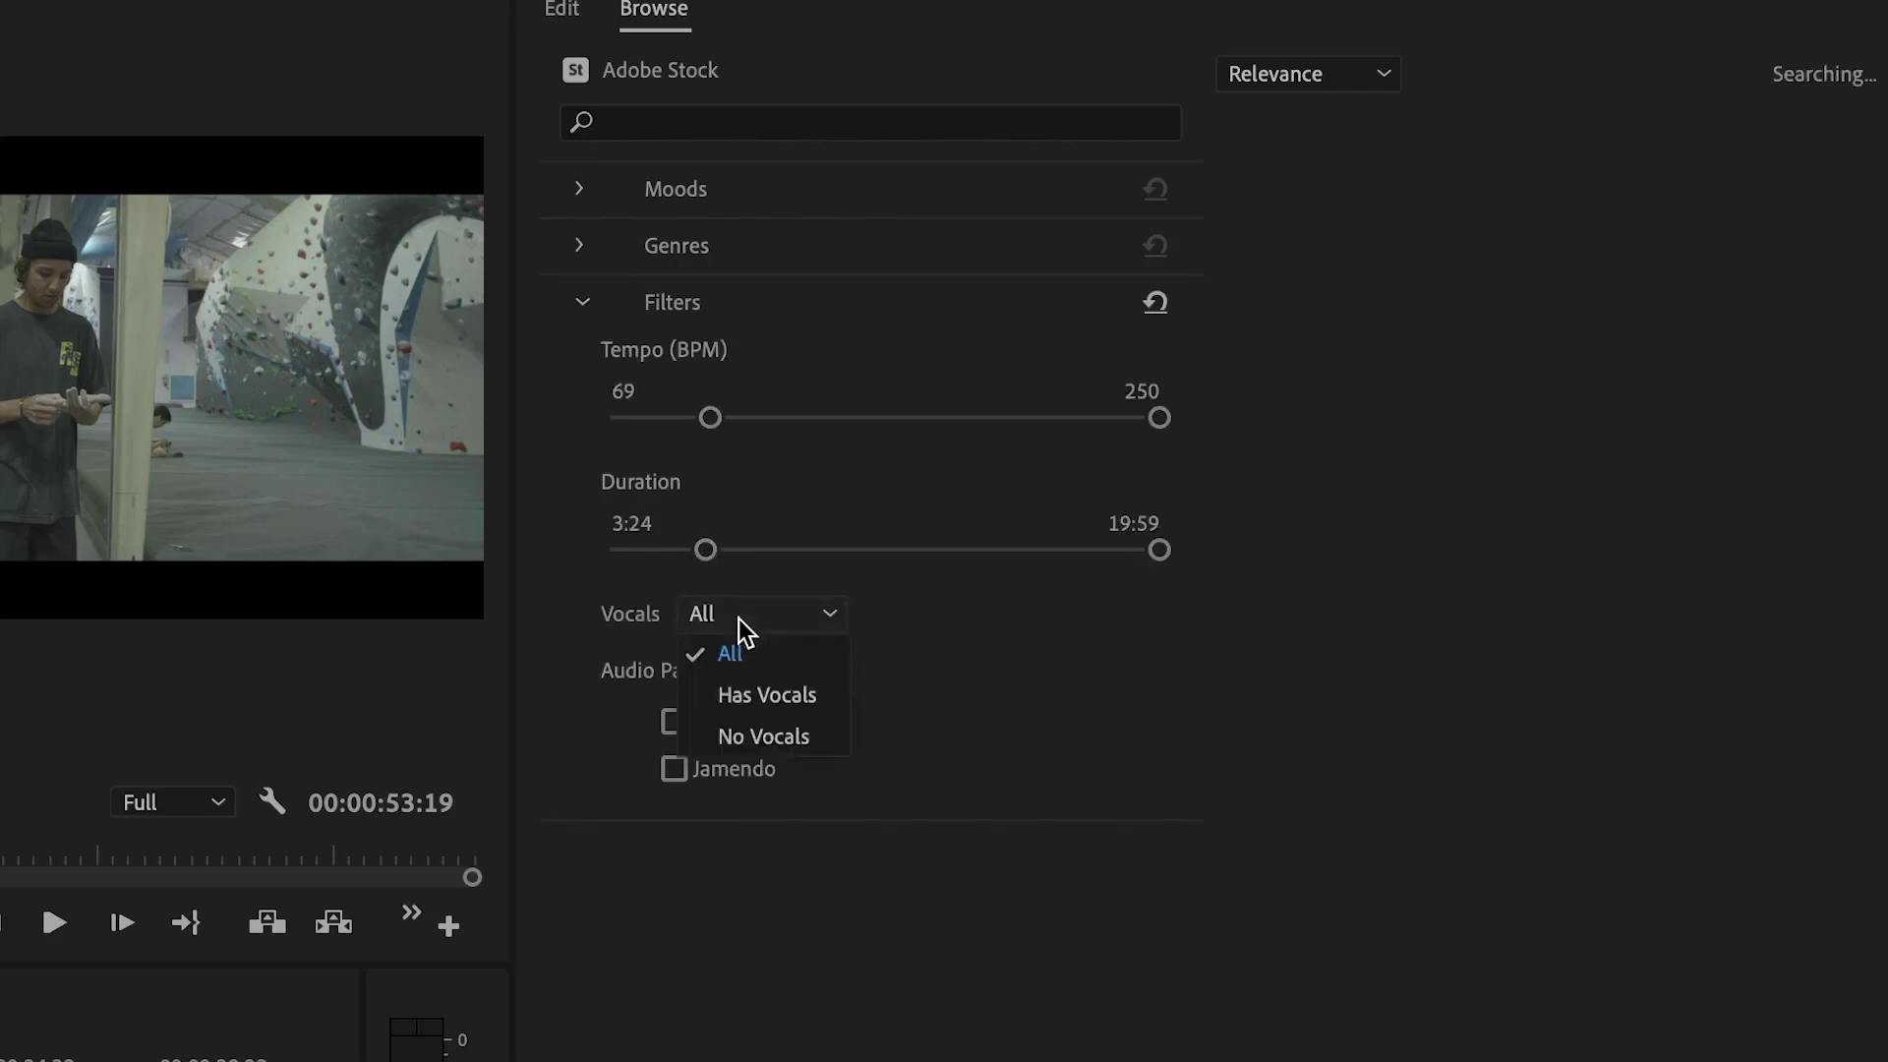
{"action": "left_click", "coordinate": [757, 687]}
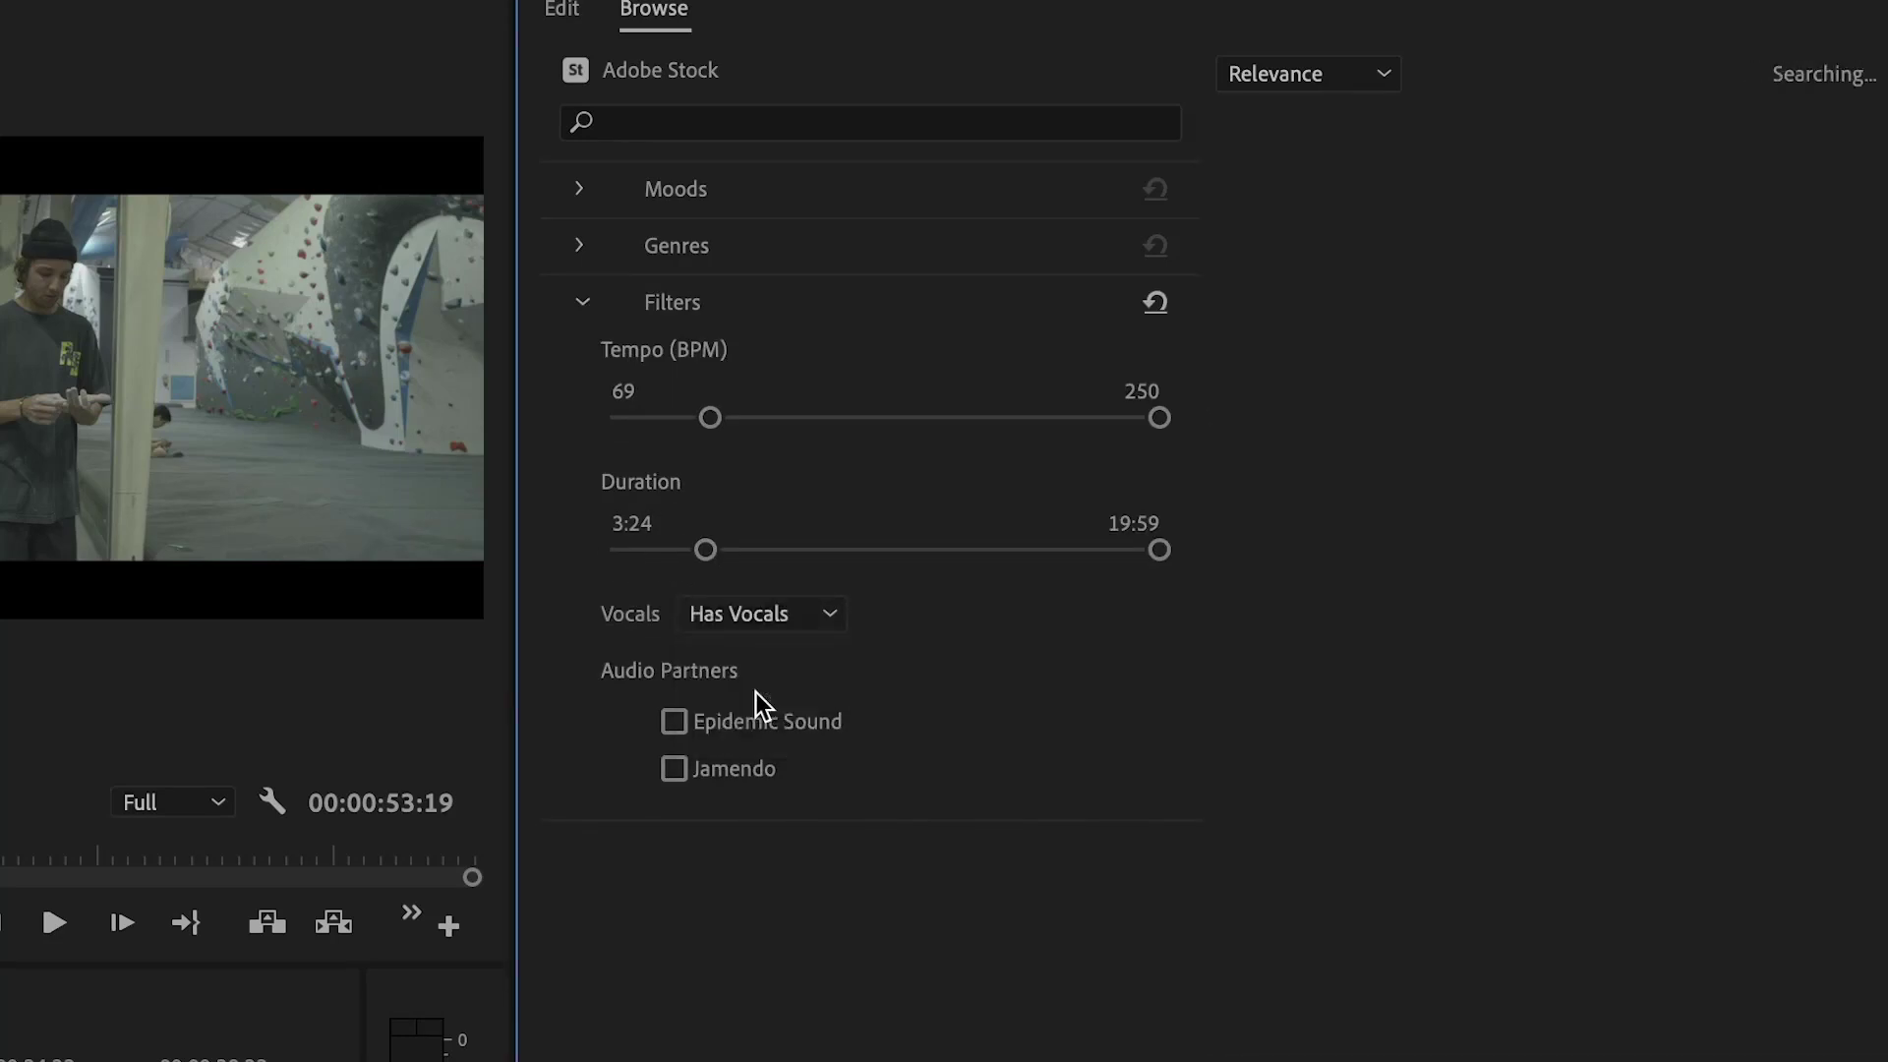
{"action": "type", "text": "Happy"}
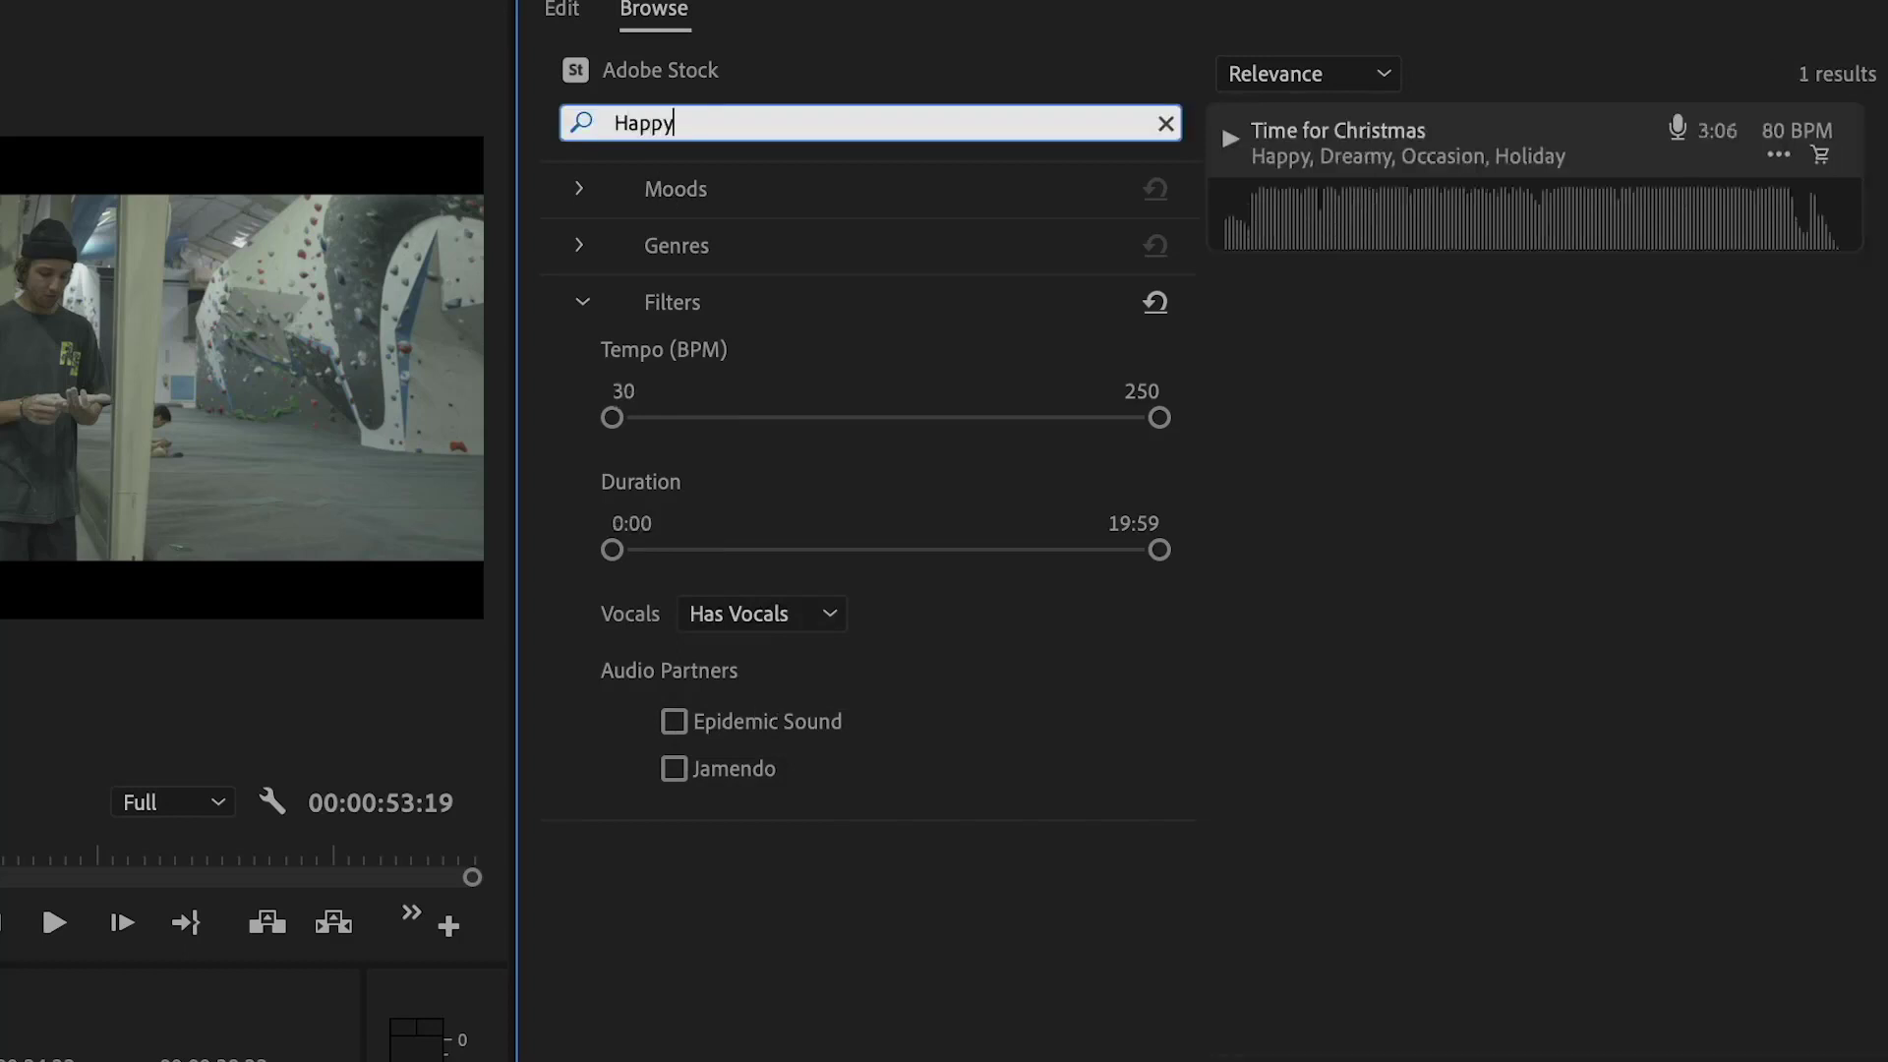
Step: Clear the 'Happ' query from the Adobe Stock search field
{"action": "left_click", "coordinate": [1166, 123]}
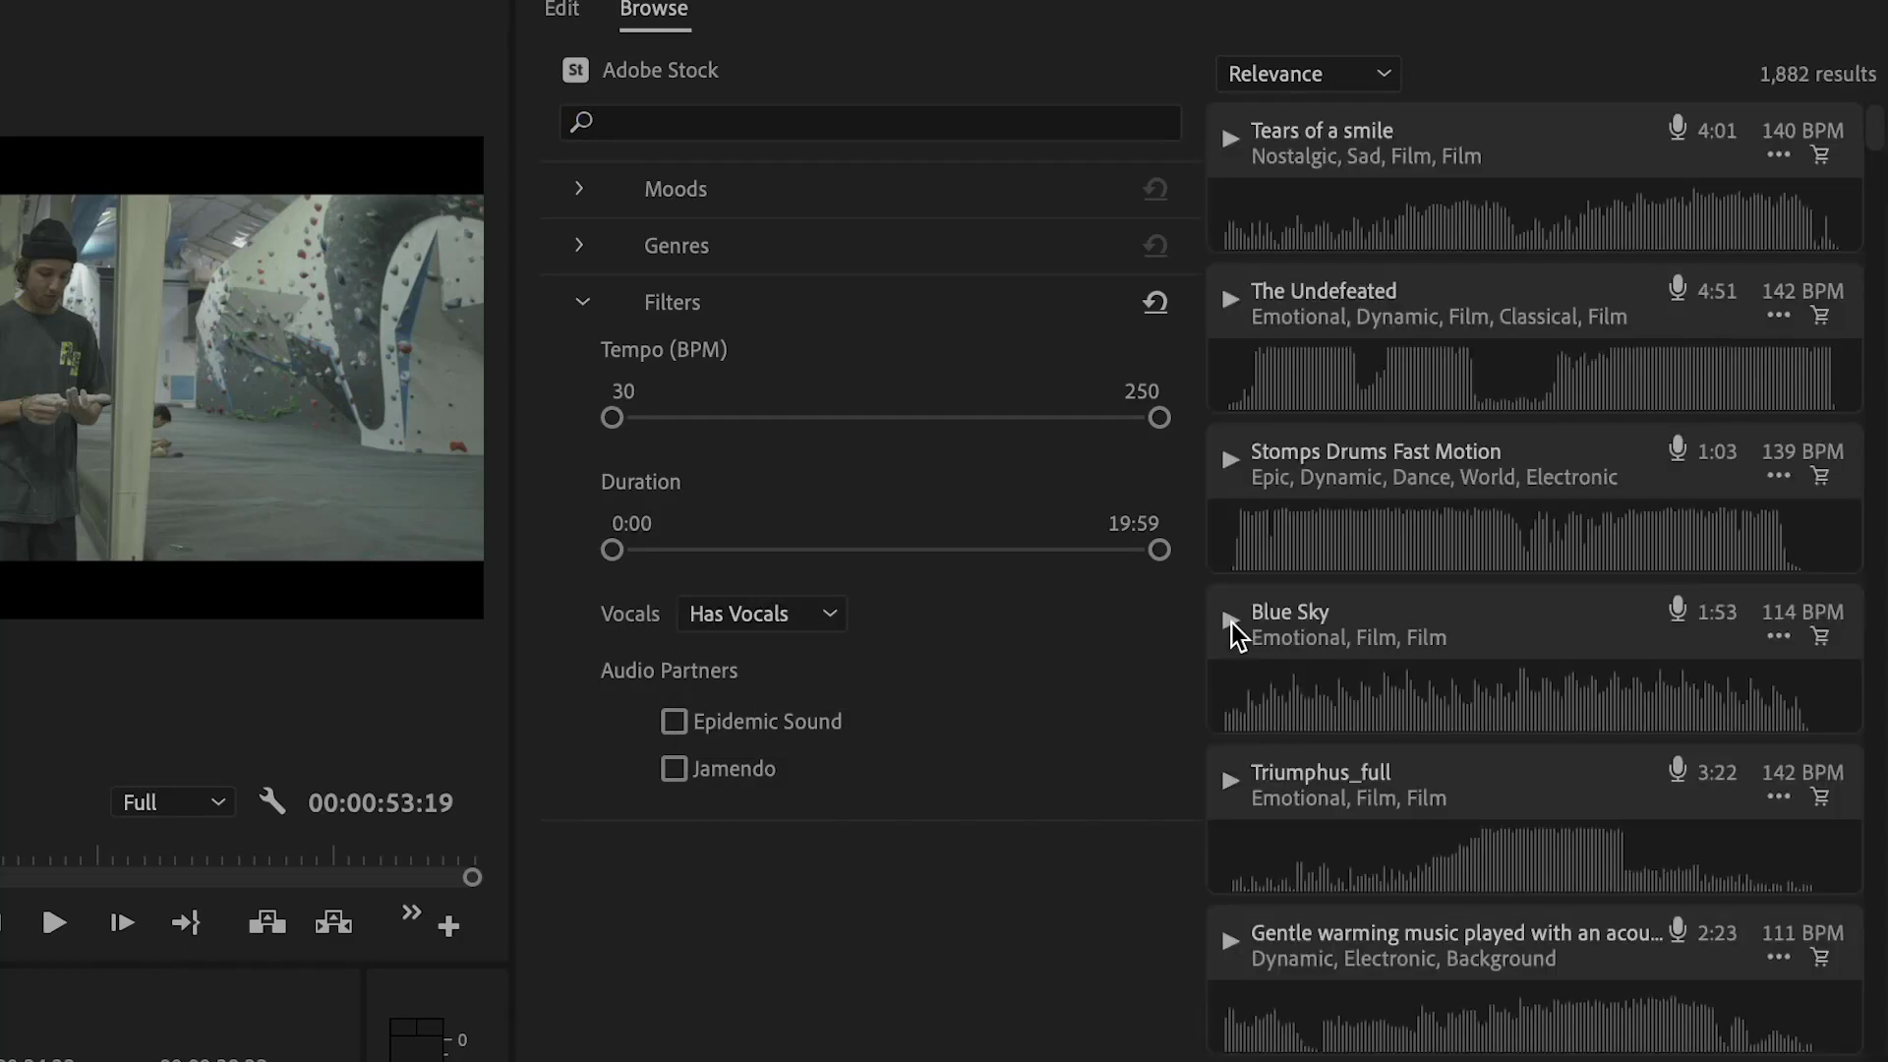